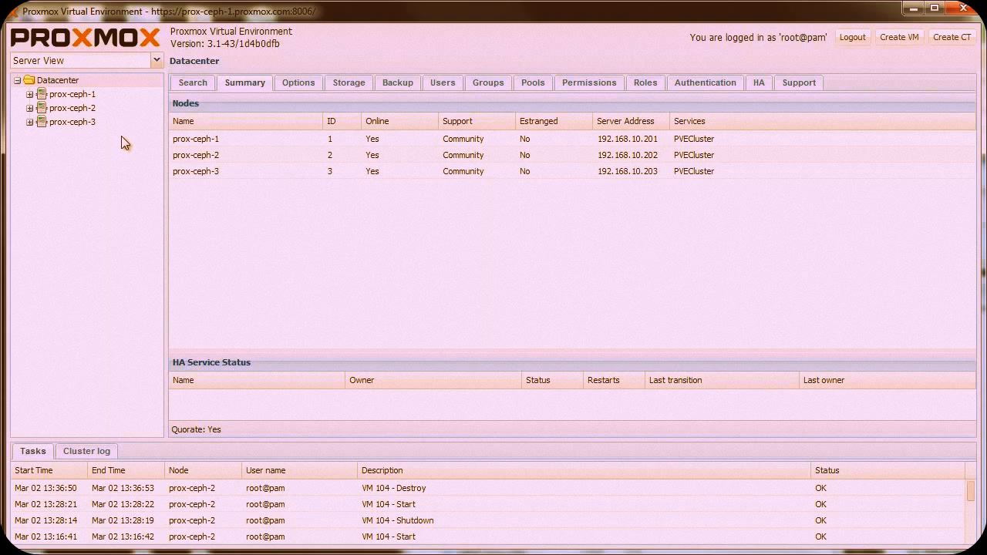
# Step: Start creating a virtual machine on node prox-ceph-2 with the name windows7-spice
pyautogui.click(899, 37)
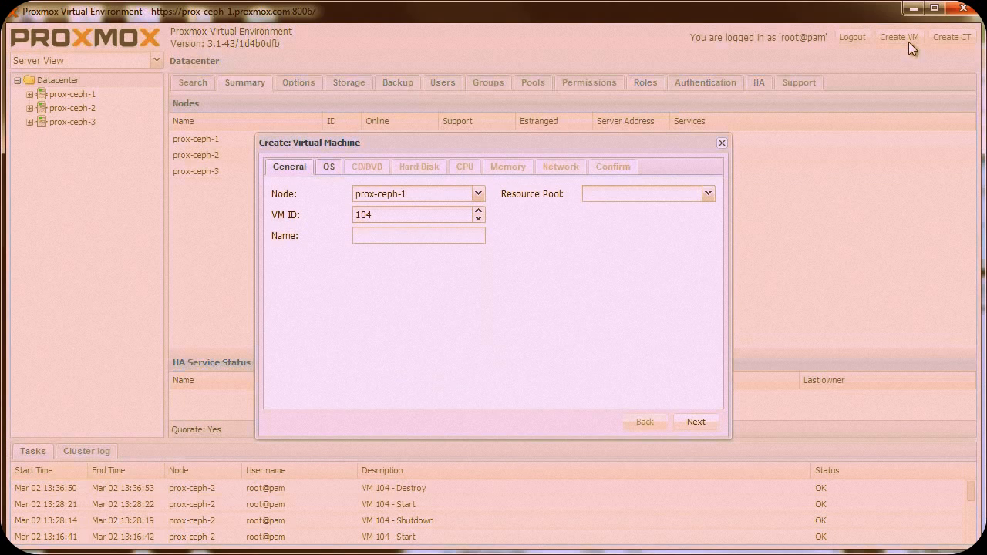
pyautogui.click(478, 195)
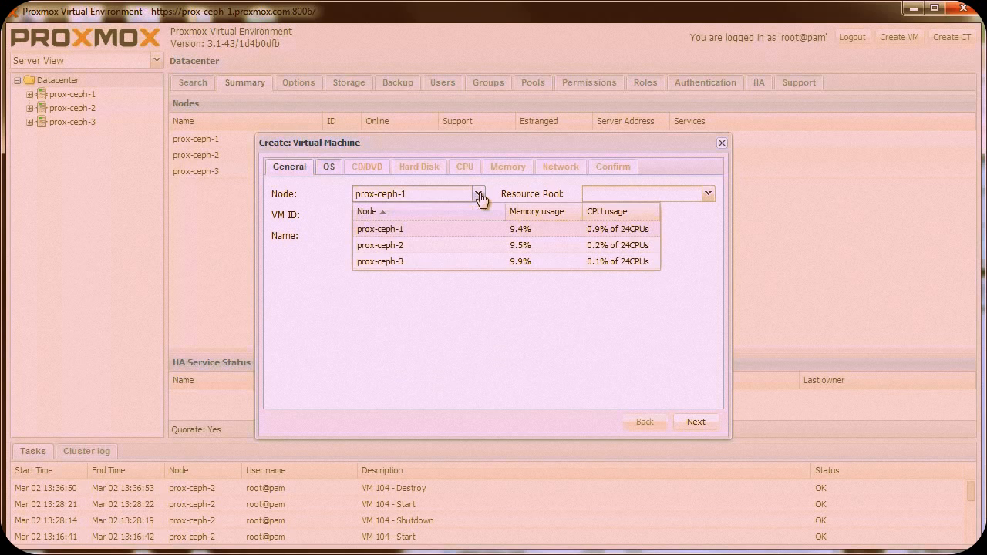
pyautogui.click(461, 243)
pyautogui.click(403, 215)
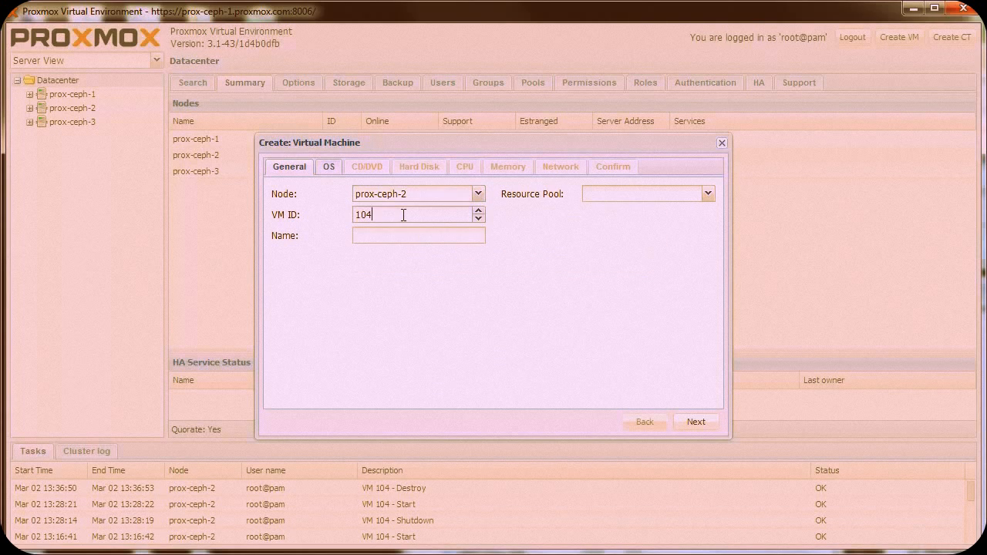
pyautogui.click(413, 233)
pyautogui.write('windows7-spice')
pyautogui.click(710, 423)
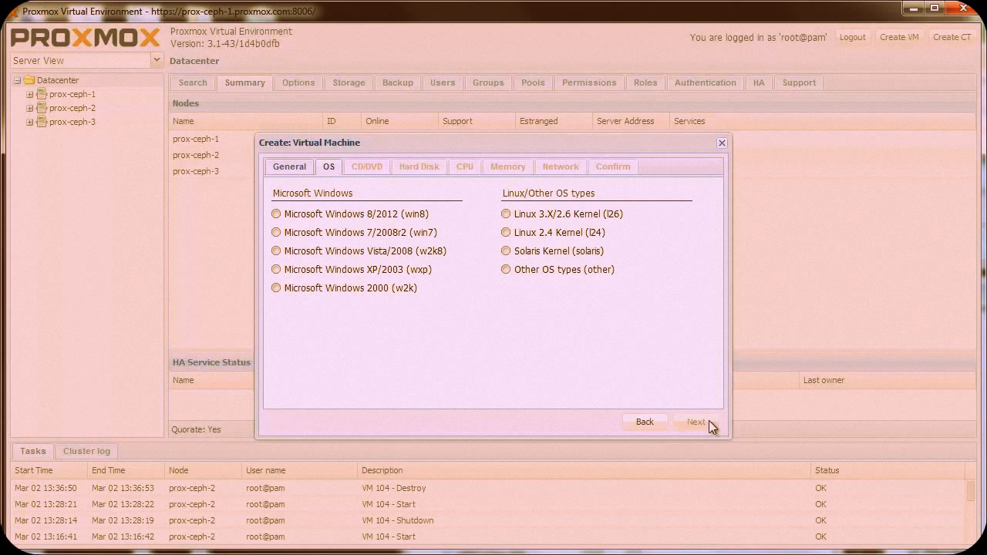
# Step: Set the guest OS to Microsoft Windows 7/2008r2 and choose en_windows_7_professional_with_sp1_x64_dvd_621750.iso as the installation image
pyautogui.click(282, 235)
pyautogui.click(691, 424)
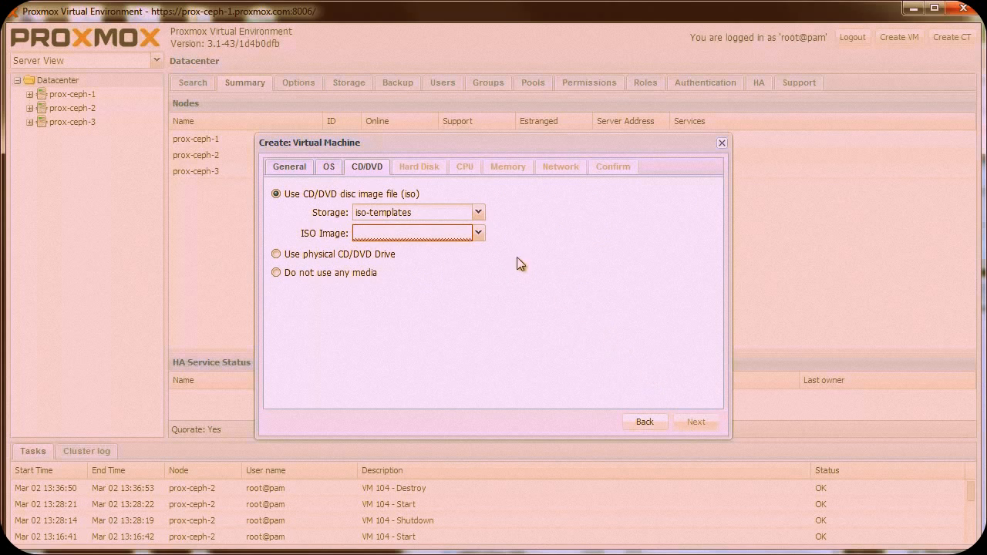
pyautogui.click(478, 234)
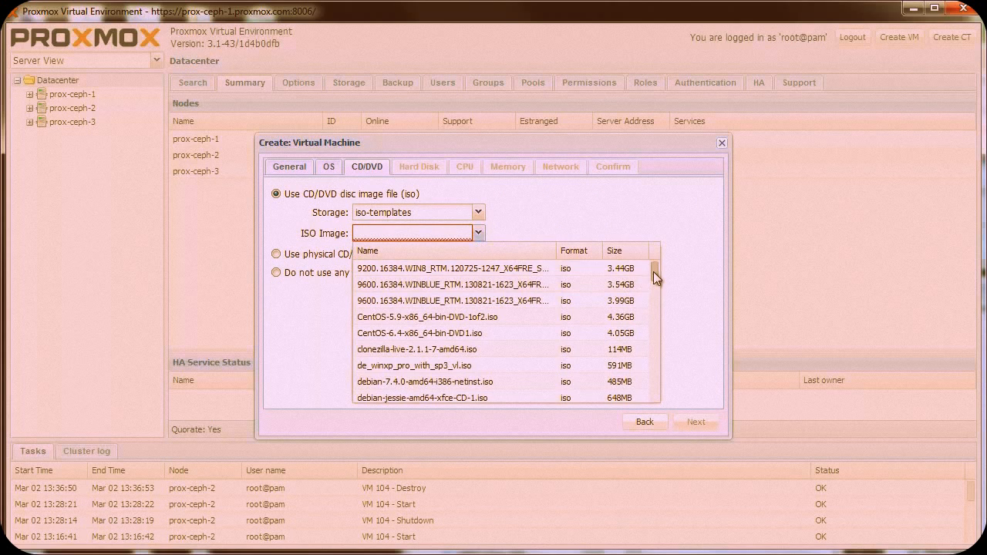
pyautogui.moveTo(654, 272); pyautogui.dragTo(656, 287)
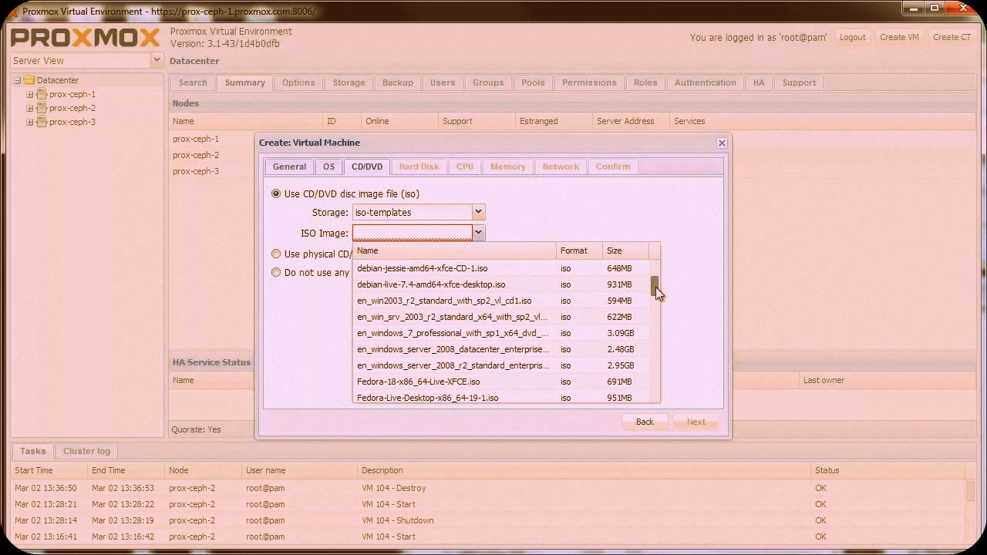
pyautogui.click(608, 332)
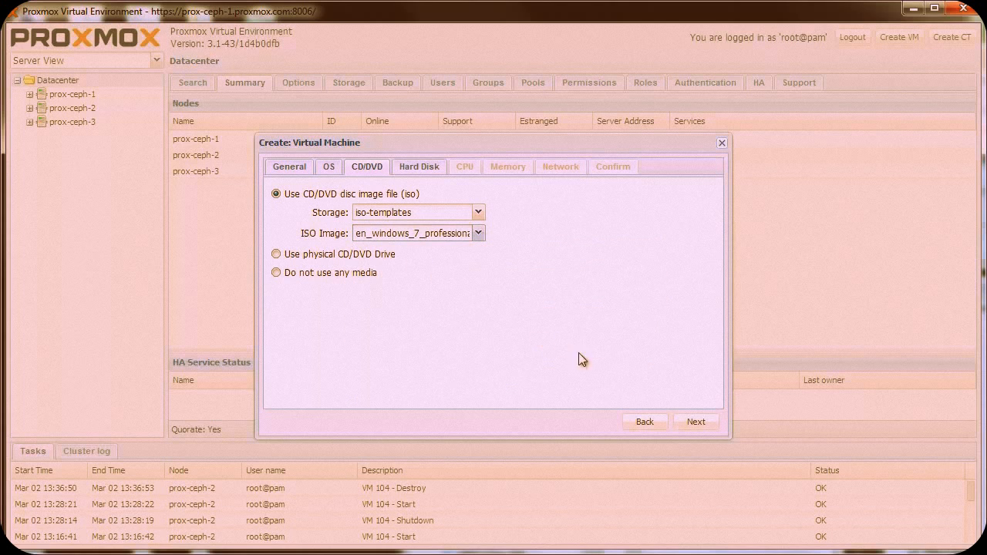
pyautogui.click(694, 424)
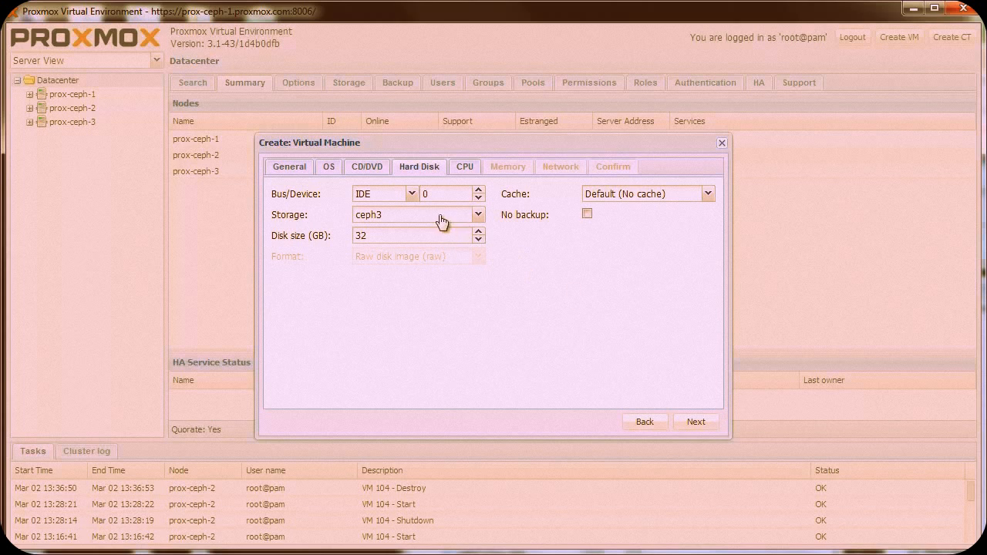
# Step: Configure the hard disk with the VIRTIO bus, ceph3 storage and Write back cache
pyautogui.click(413, 194)
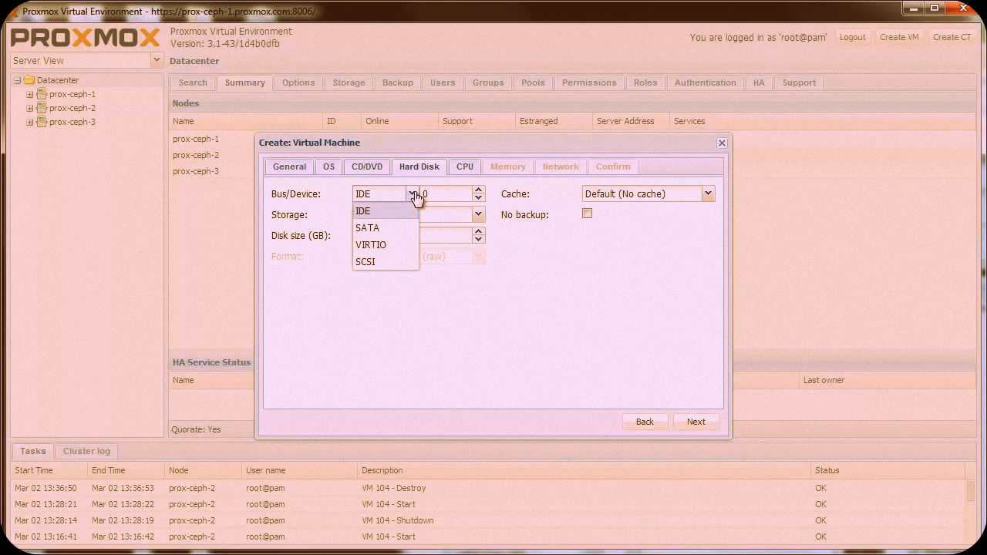
pyautogui.click(405, 245)
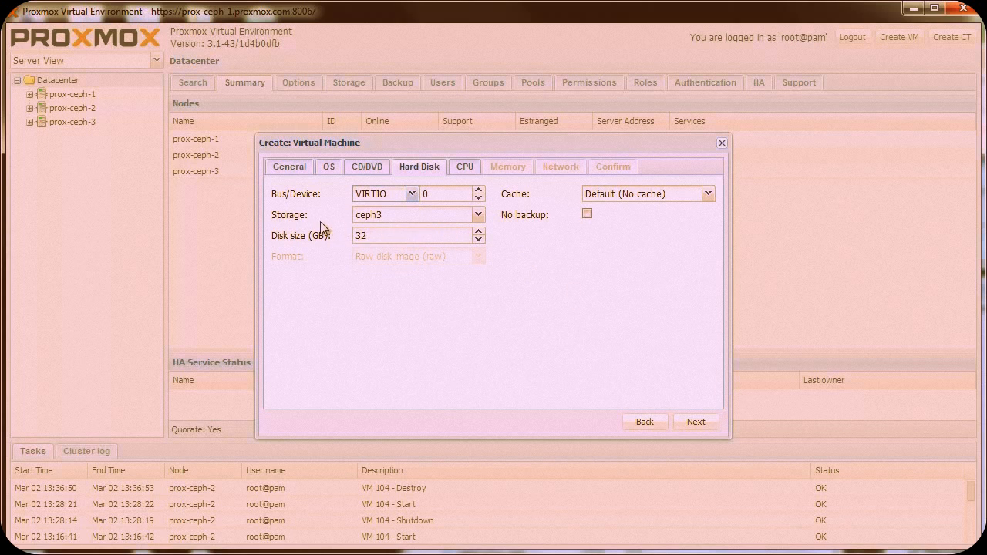
pyautogui.click(478, 219)
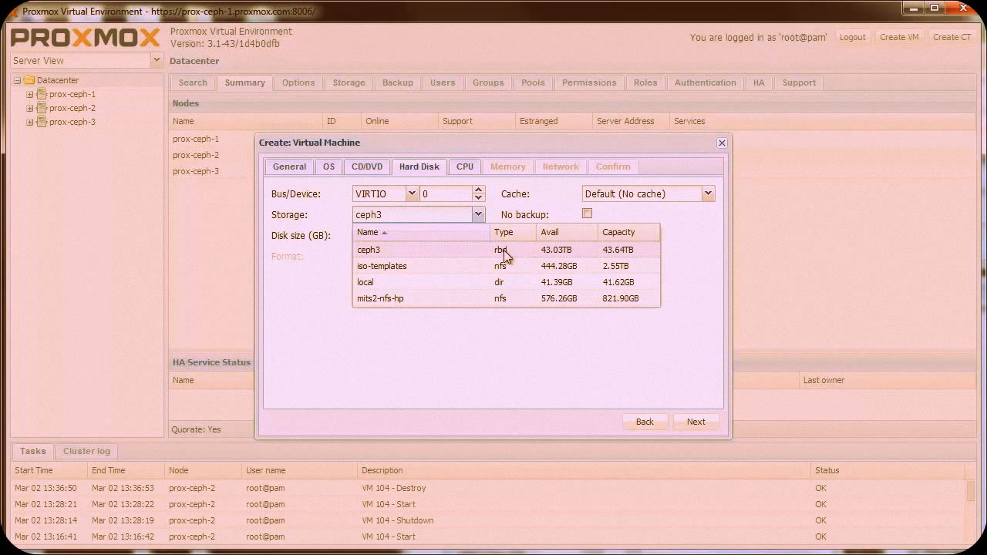
pyautogui.click(410, 250)
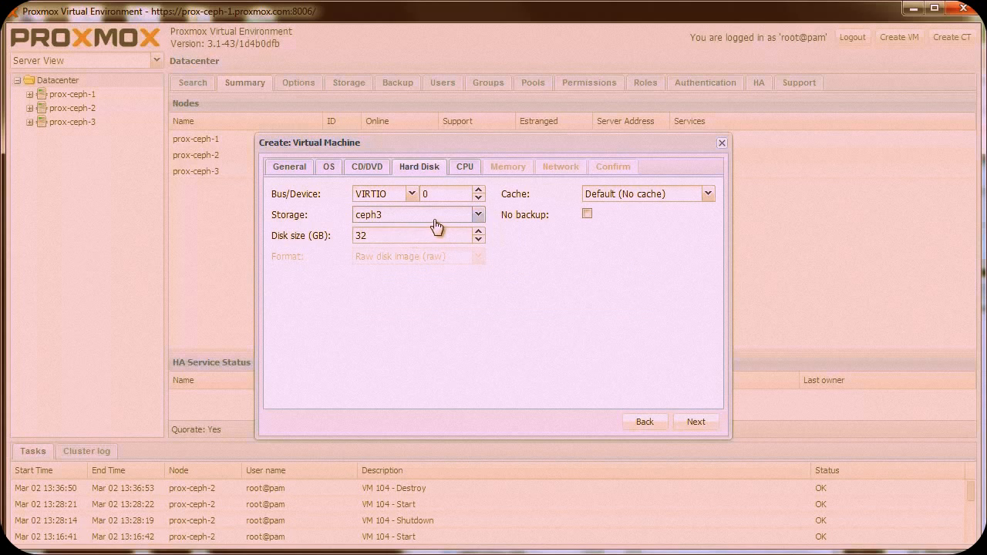
pyautogui.click(709, 195)
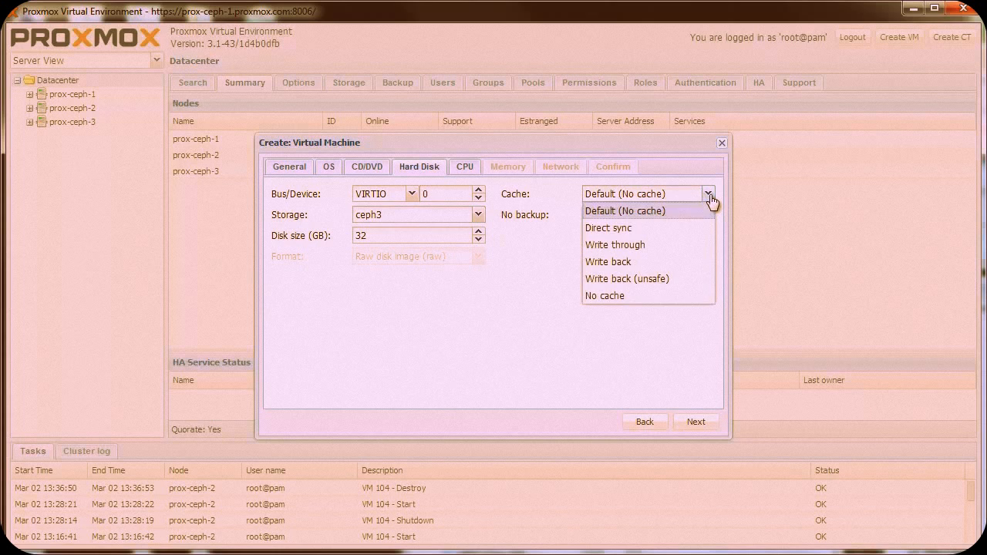
pyautogui.click(617, 262)
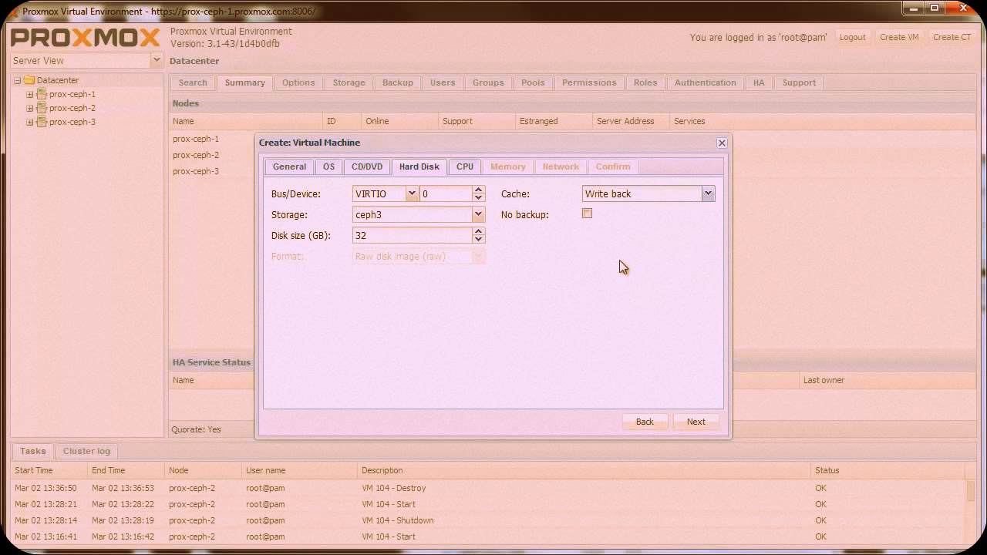
pyautogui.click(702, 424)
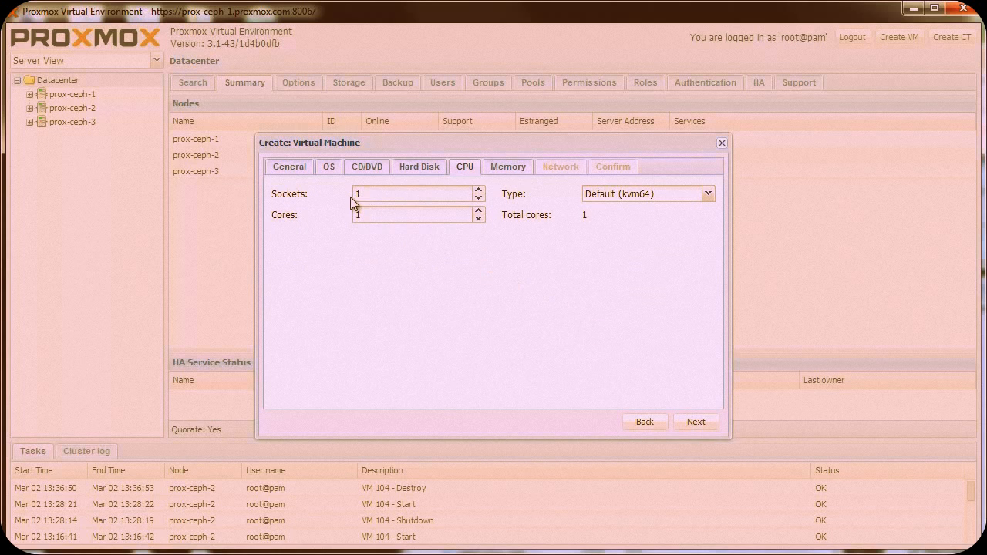
# Step: Give the virtual machine 6 CPU cores and keep the Default (kvm64) processor type
pyautogui.click(478, 211)
pyautogui.click(478, 211)
pyautogui.click(478, 211)
pyautogui.click(624, 198)
pyautogui.click(666, 210)
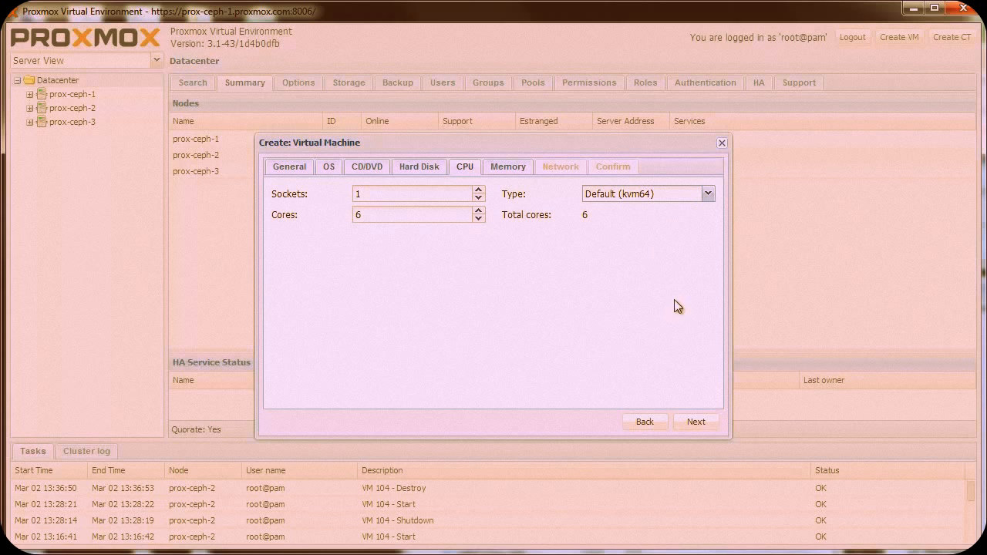
pyautogui.click(697, 422)
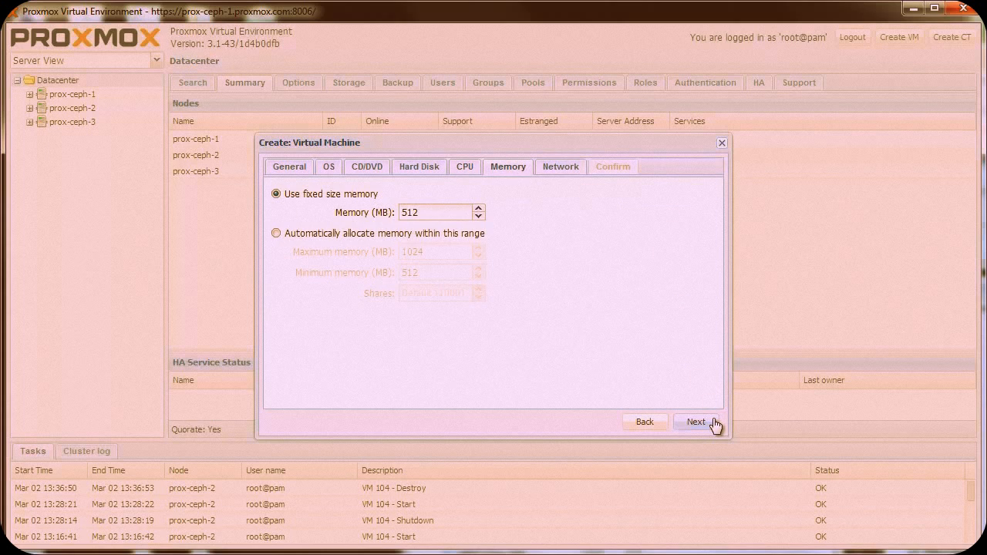
# Step: Set the virtual machine's fixed memory size to 2048 MB
pyautogui.click(442, 215)
pyautogui.doubleClick(443, 214)
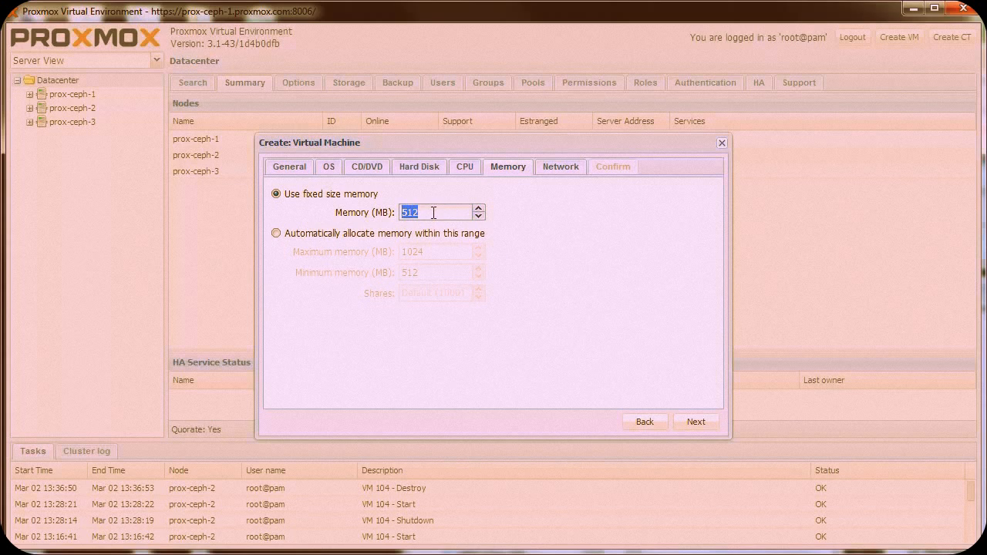
pyautogui.write('2048')
pyautogui.click(694, 423)
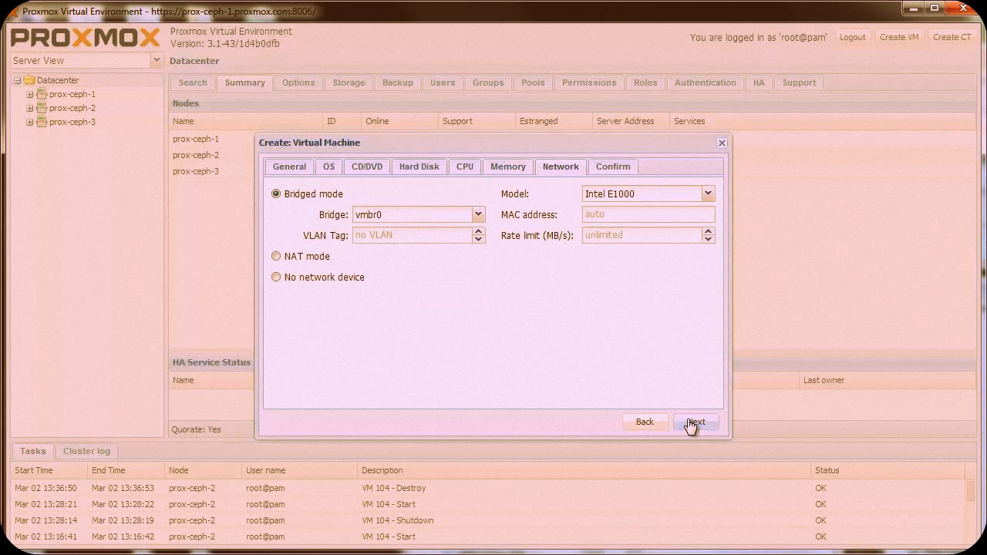
# Step: Set the network card model to VirtIO (paravirtualized) and finish creating the virtual machine
pyautogui.click(707, 194)
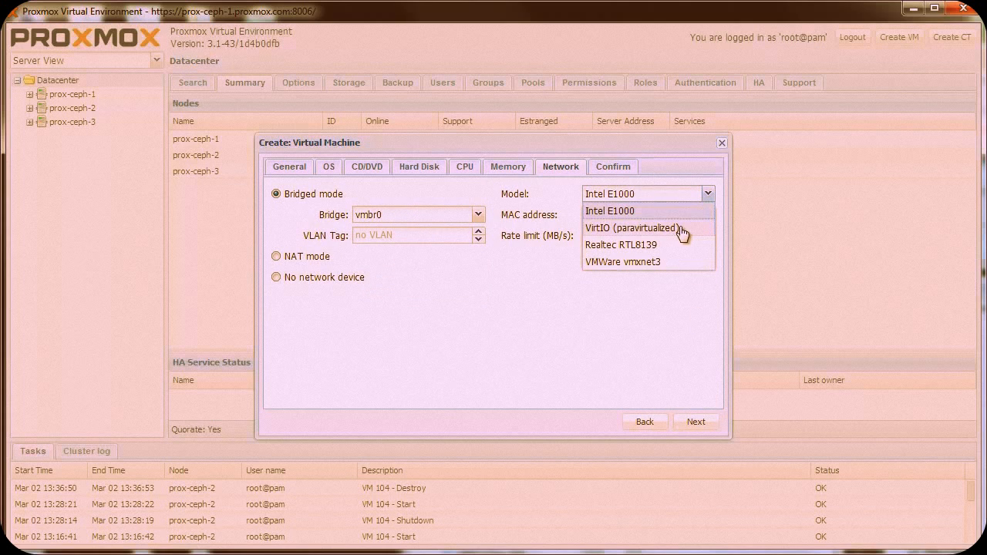
pyautogui.click(681, 229)
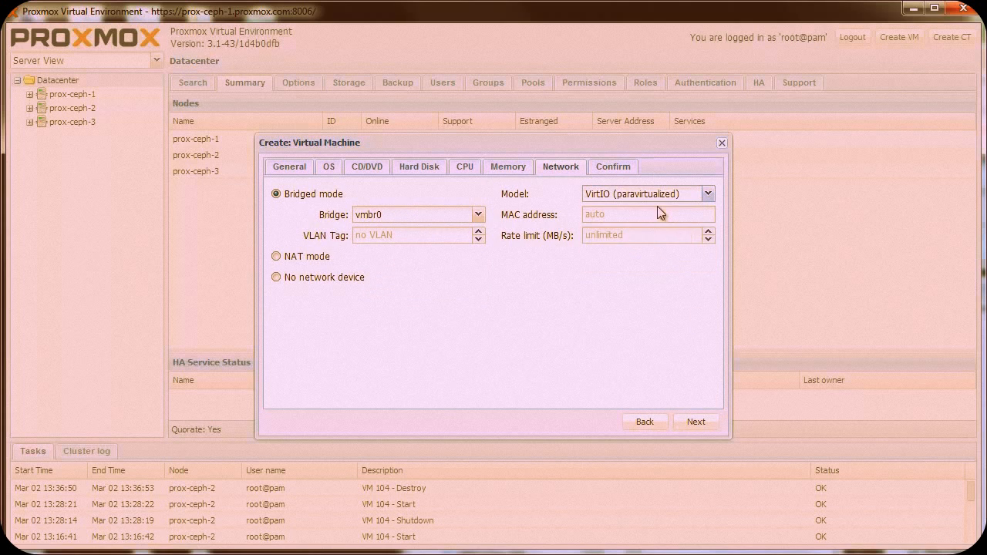
pyautogui.click(707, 422)
pyautogui.click(707, 423)
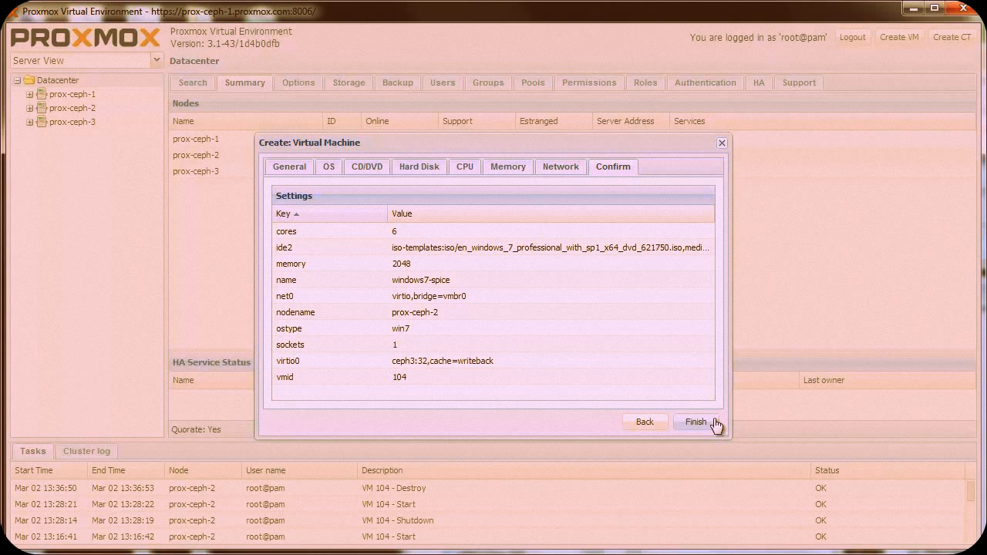
pyautogui.click(697, 422)
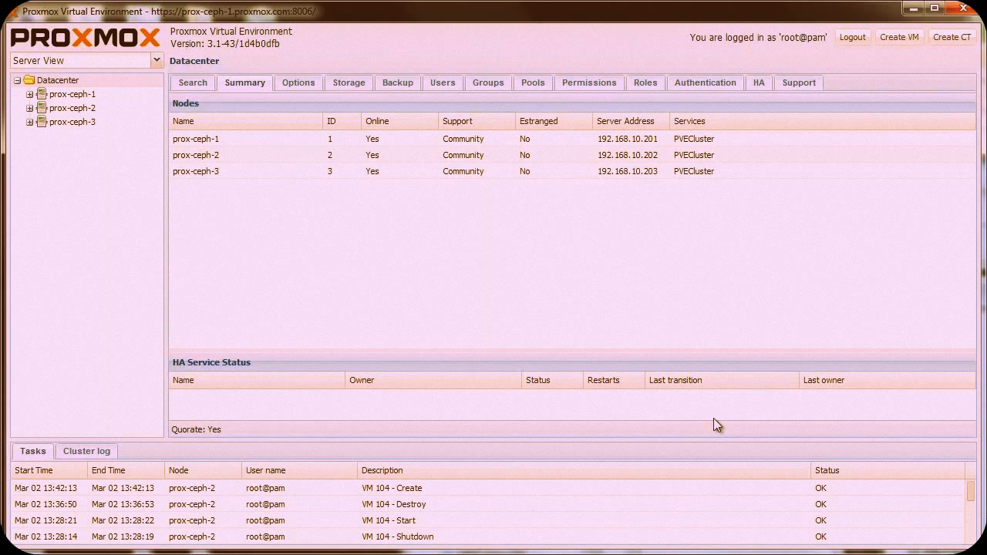
# Step: Review the output and status of the VM 104 creation task, and close the task viewer
pyautogui.doubleClick(418, 490)
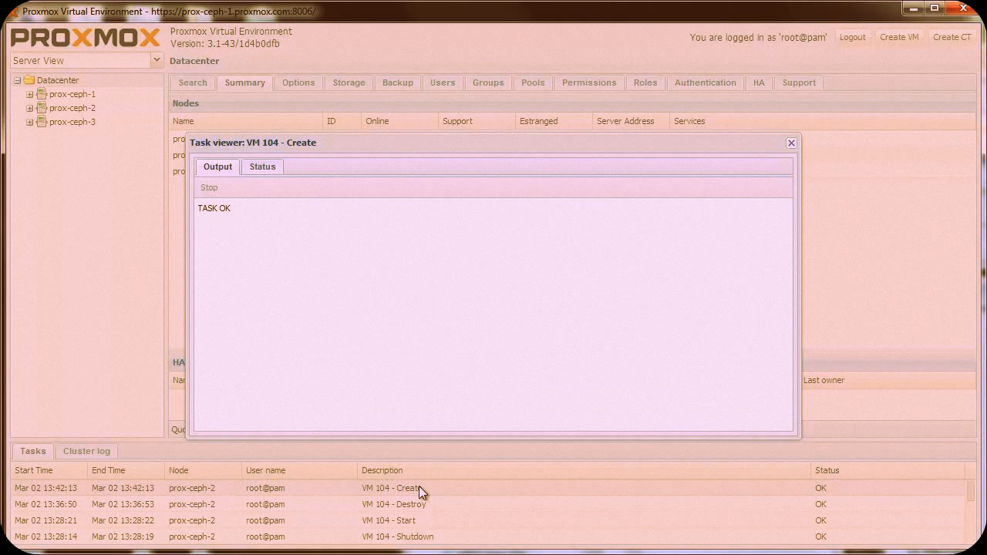
pyautogui.click(279, 172)
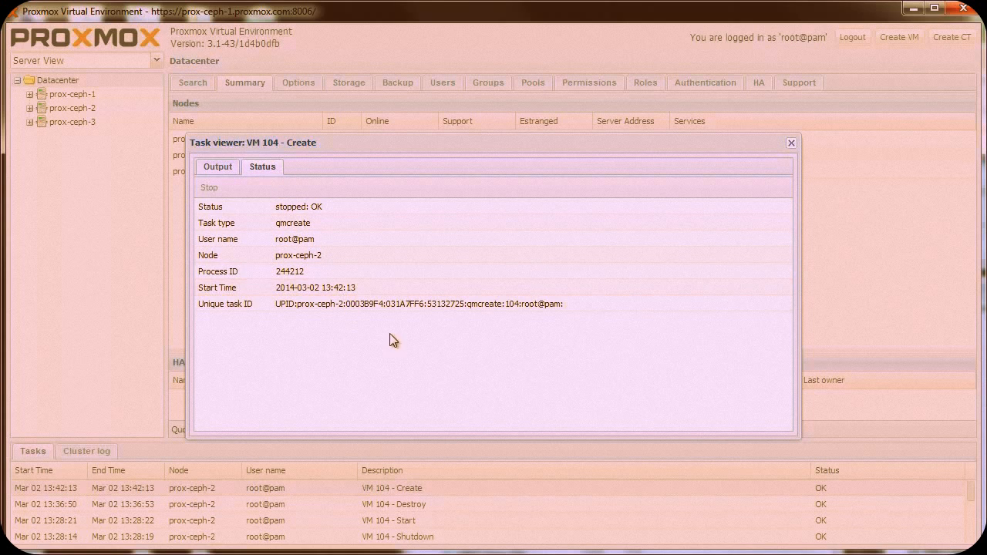
pyautogui.click(791, 144)
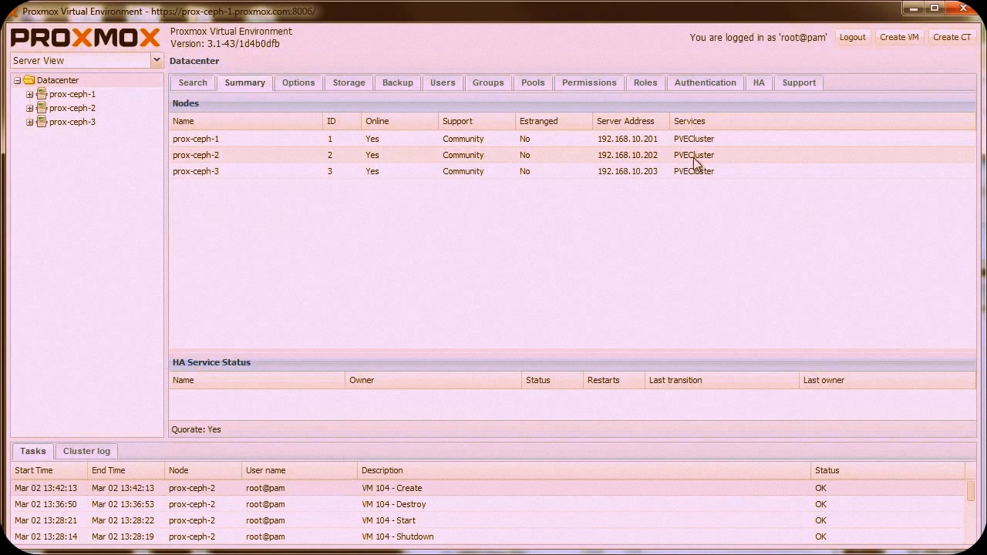
# Step: Change the graphic card of virtual machine 104 (windows7-spice) on prox-ceph-2 to SPICE
pyautogui.click(29, 108)
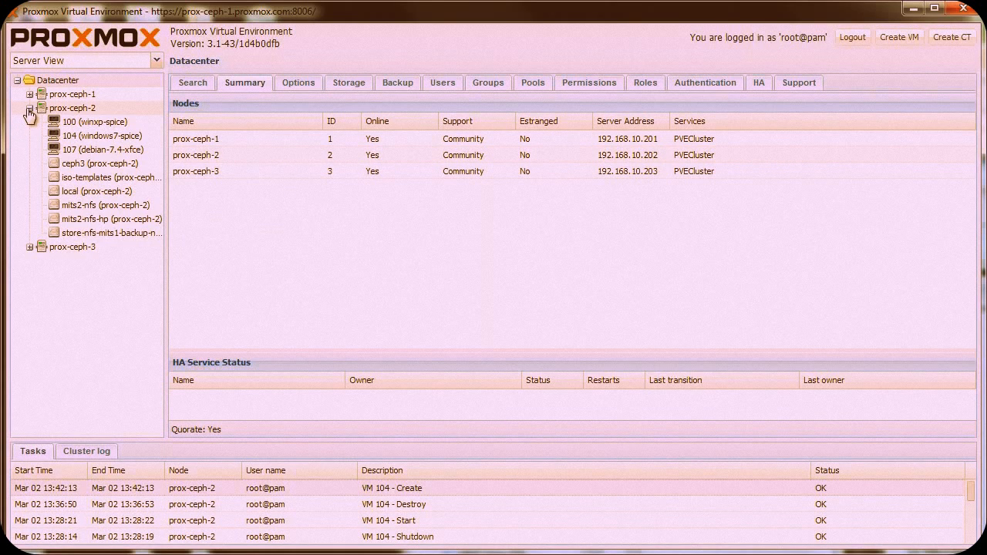
pyautogui.click(89, 137)
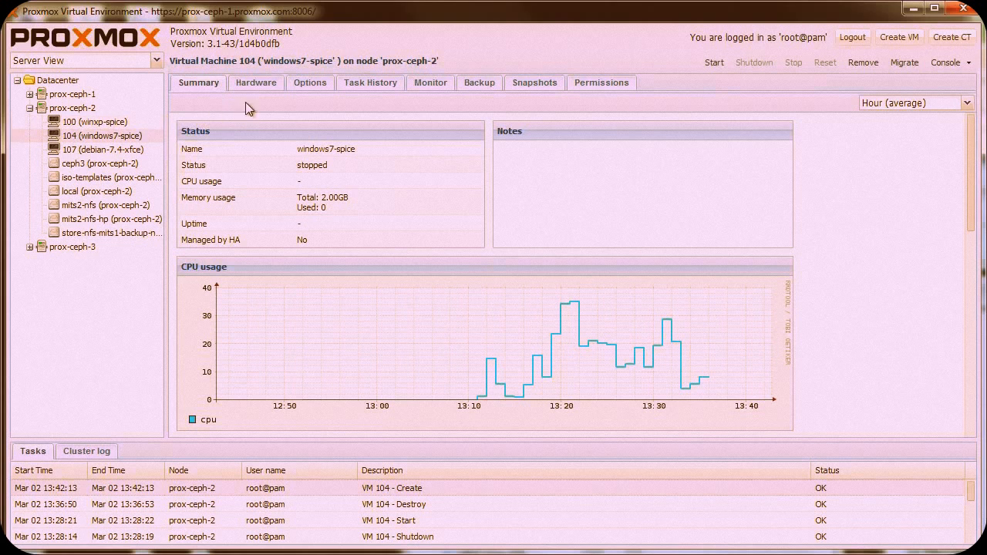
pyautogui.click(262, 85)
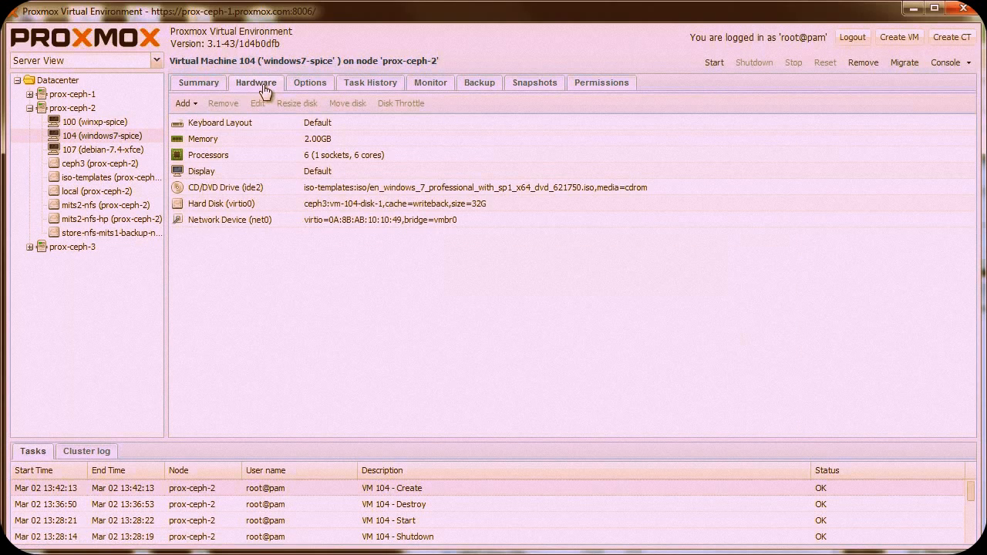
pyautogui.doubleClick(273, 171)
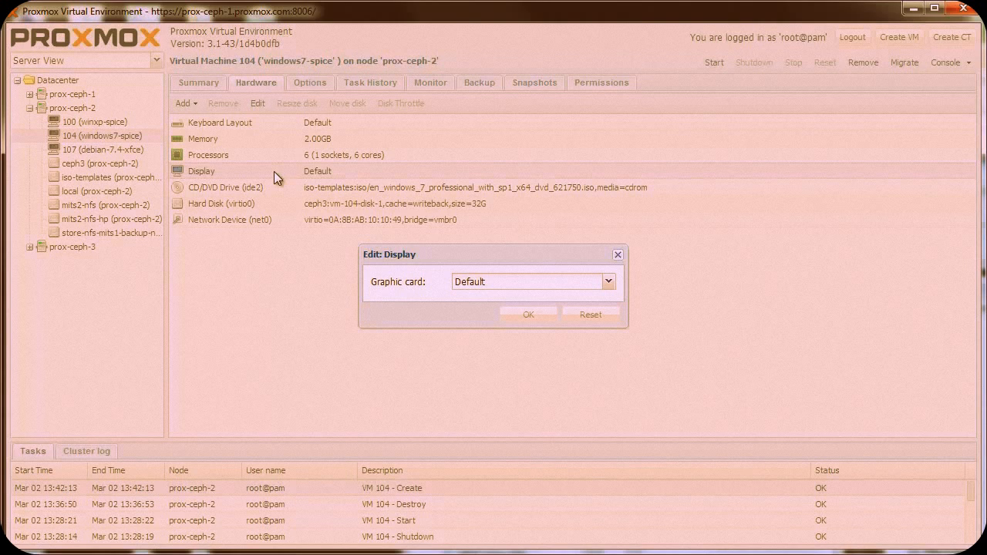
pyautogui.click(608, 284)
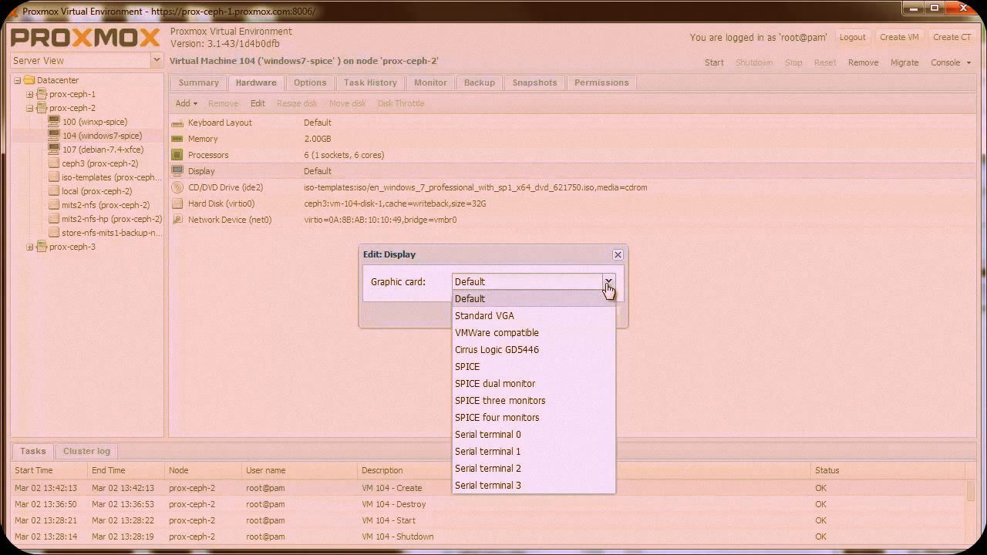
pyautogui.click(588, 369)
pyautogui.click(550, 325)
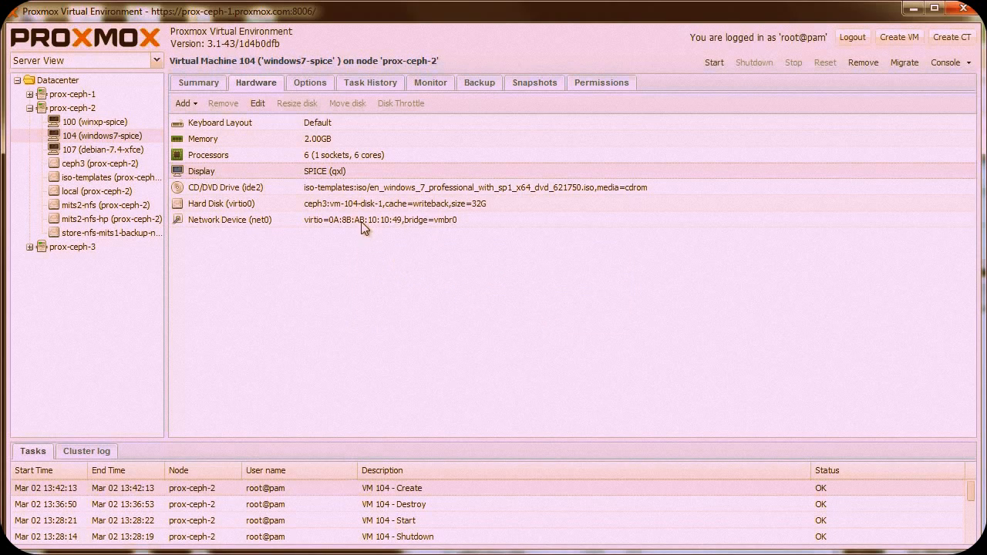
# Step: Add an IDE 0 CD/DVD drive to virtual machine 104 using virtio-win-0.1-74.iso from the local storage
pyautogui.click(198, 106)
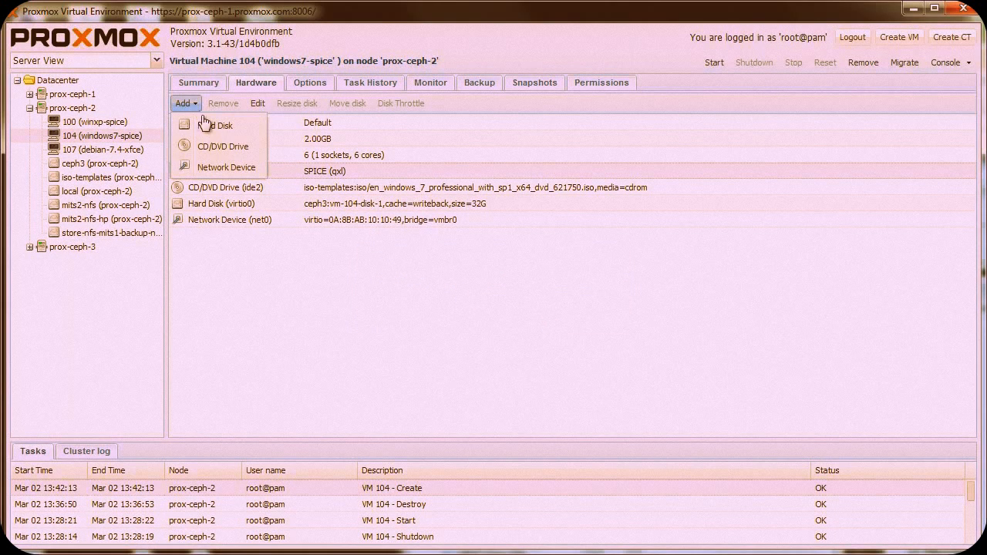
pyautogui.click(219, 148)
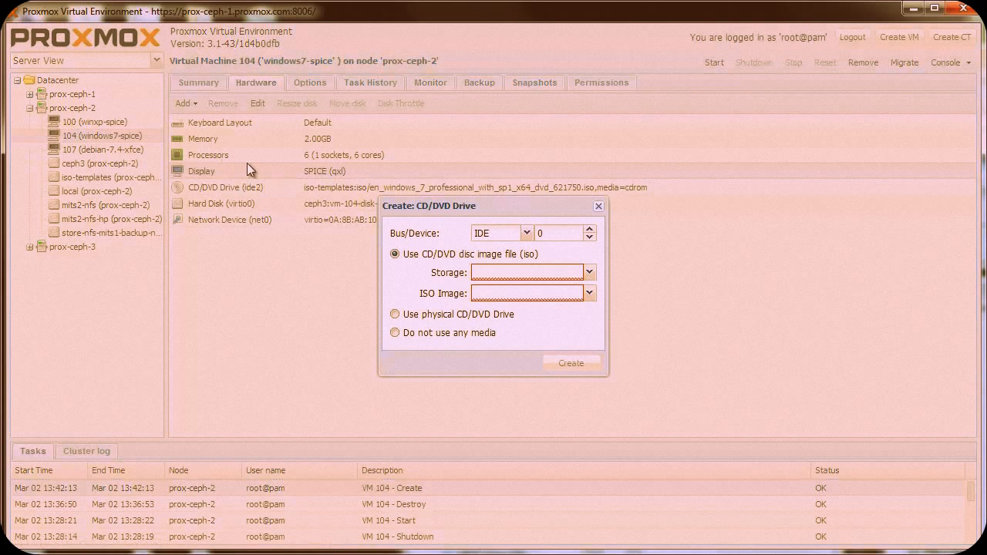
pyautogui.click(517, 277)
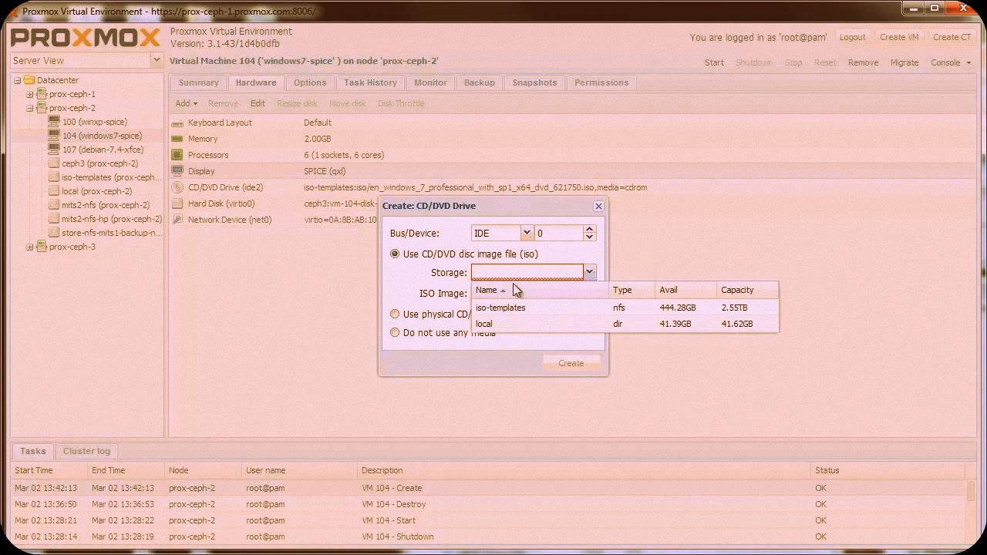
pyautogui.click(507, 322)
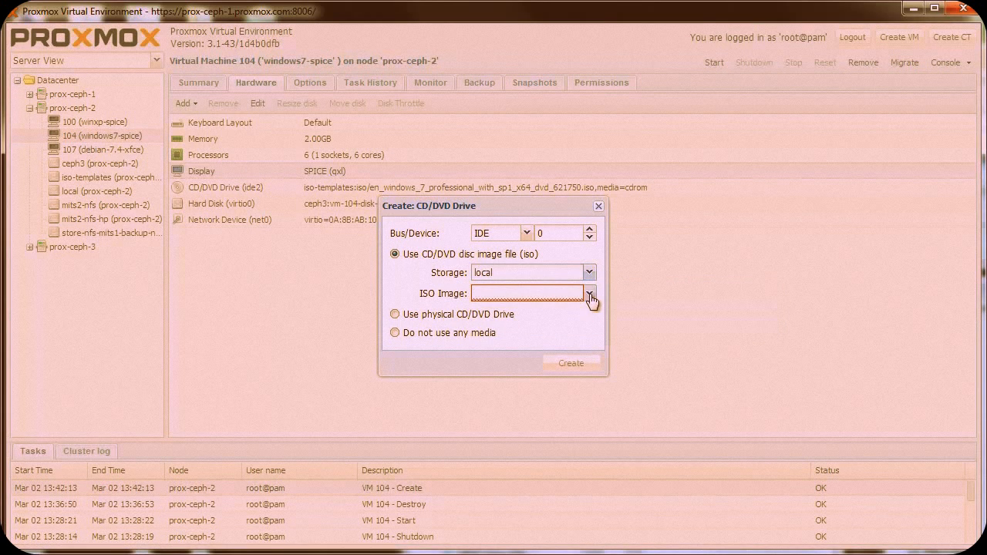
pyautogui.click(589, 294)
pyautogui.click(554, 330)
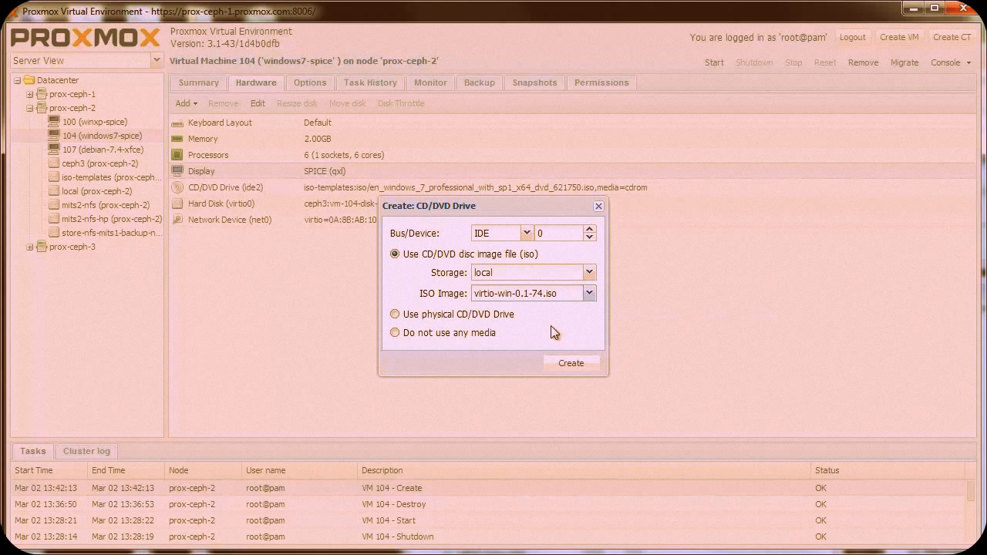
pyautogui.click(566, 362)
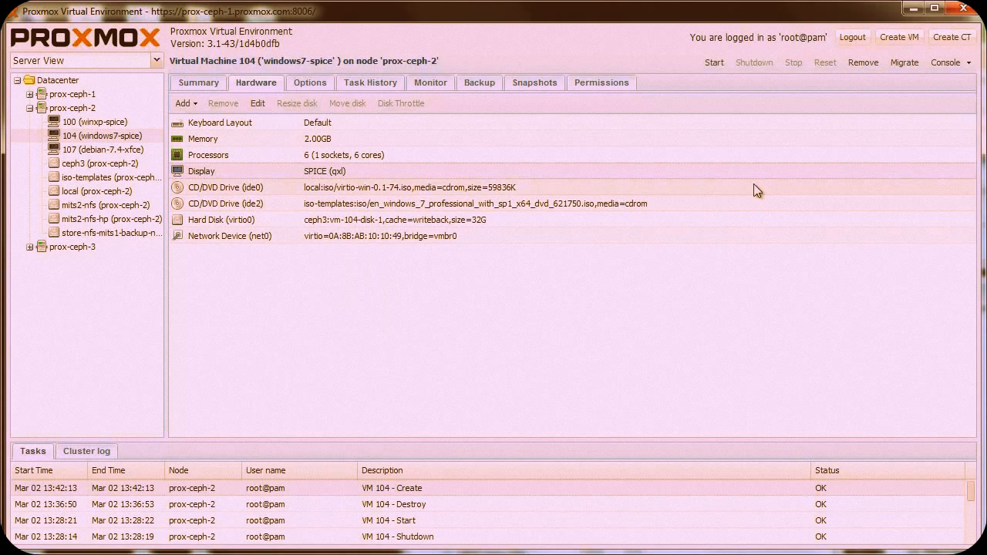
# Step: Start virtual machine 104, open its console in Remote Viewer, and shrink and move the viewer window to fit the screen
pyautogui.click(714, 64)
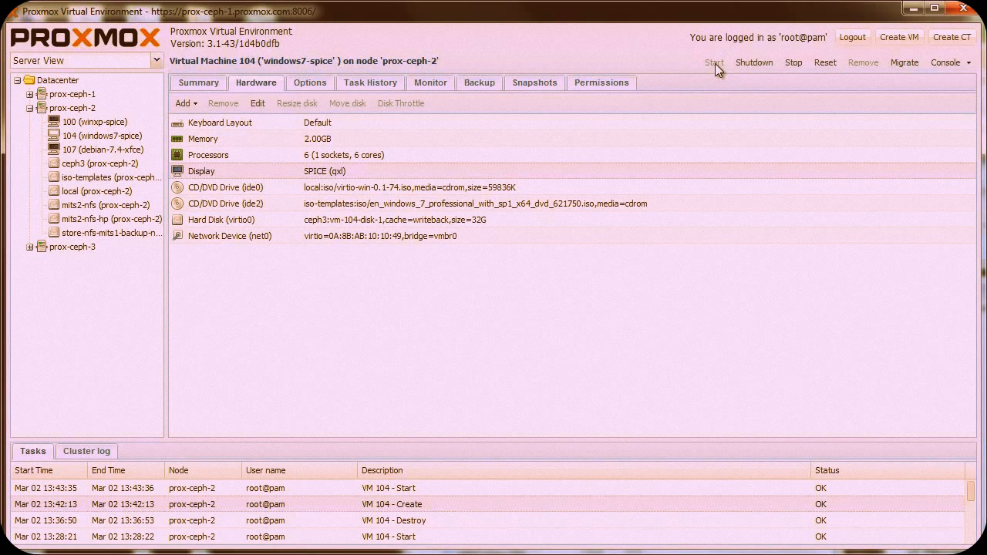
pyautogui.click(944, 65)
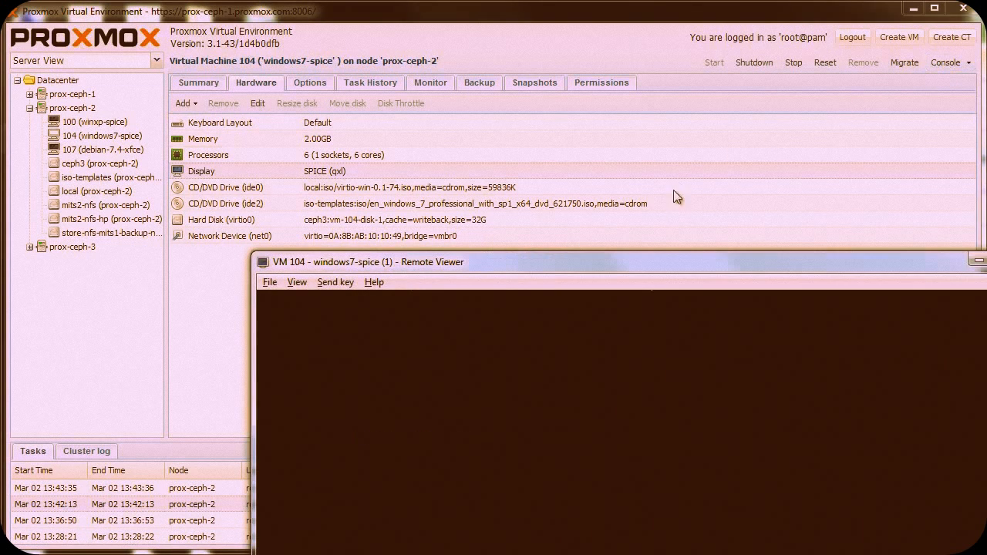
pyautogui.moveTo(657, 264); pyautogui.dragTo(508, 85)
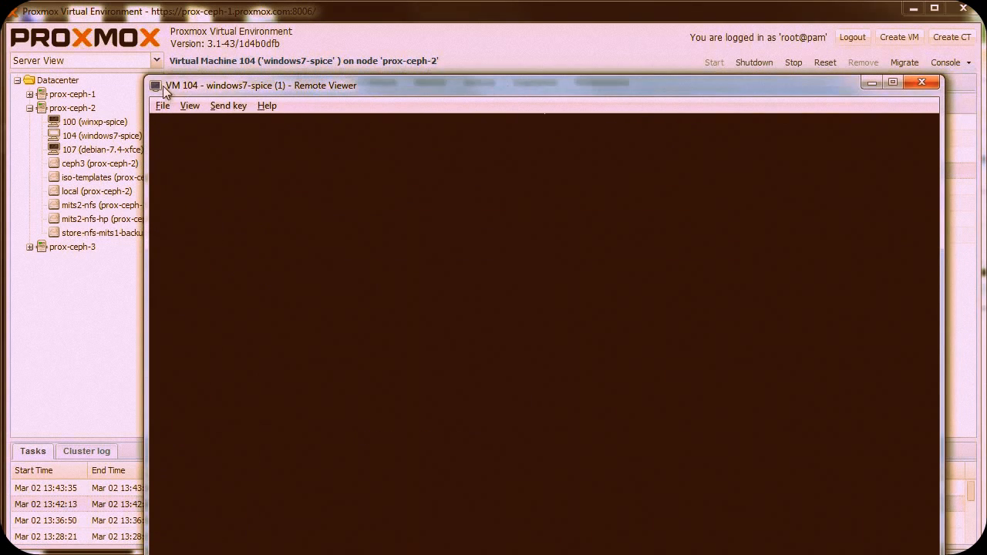
pyautogui.moveTo(146, 76); pyautogui.dragTo(291, 253)
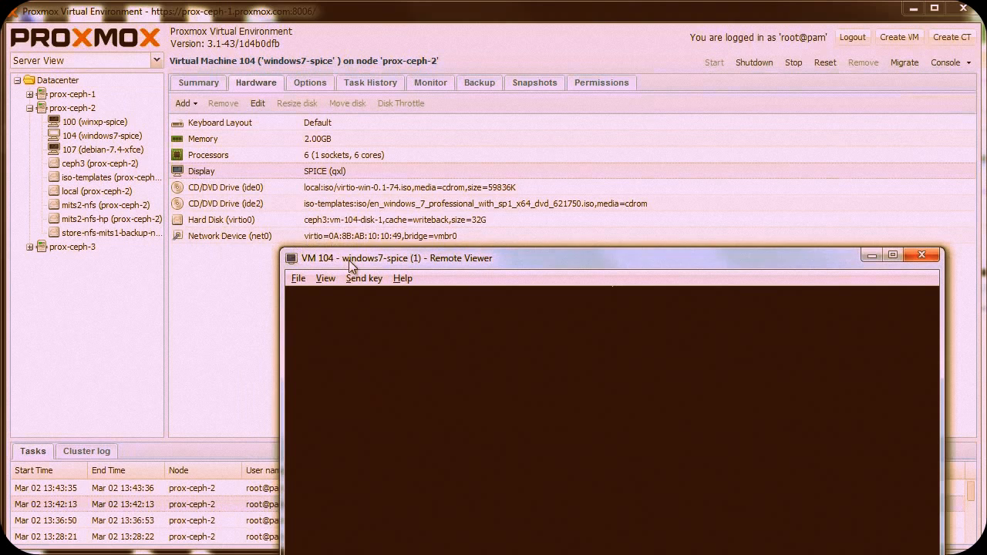
pyautogui.moveTo(350, 264); pyautogui.dragTo(266, 68)
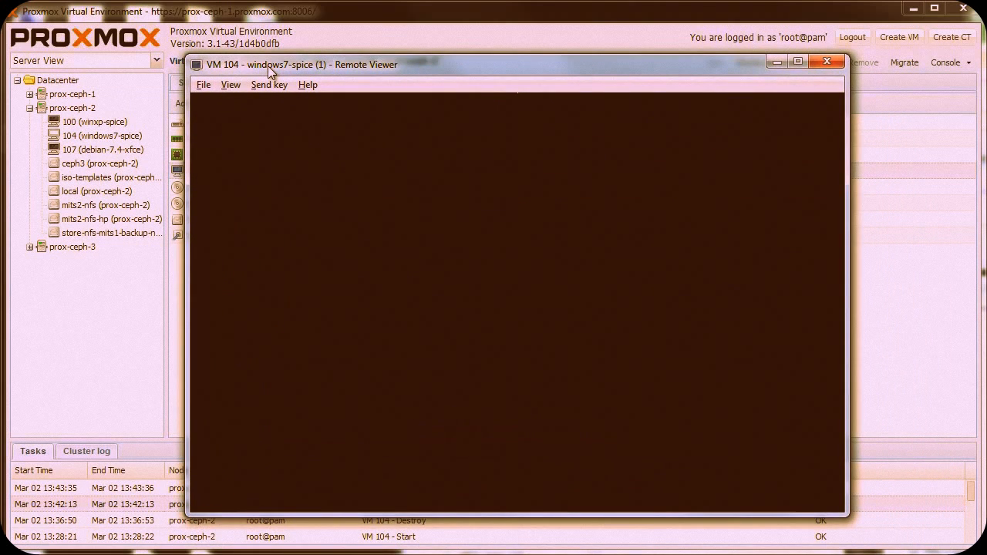
pyautogui.moveTo(270, 71); pyautogui.dragTo(253, 46)
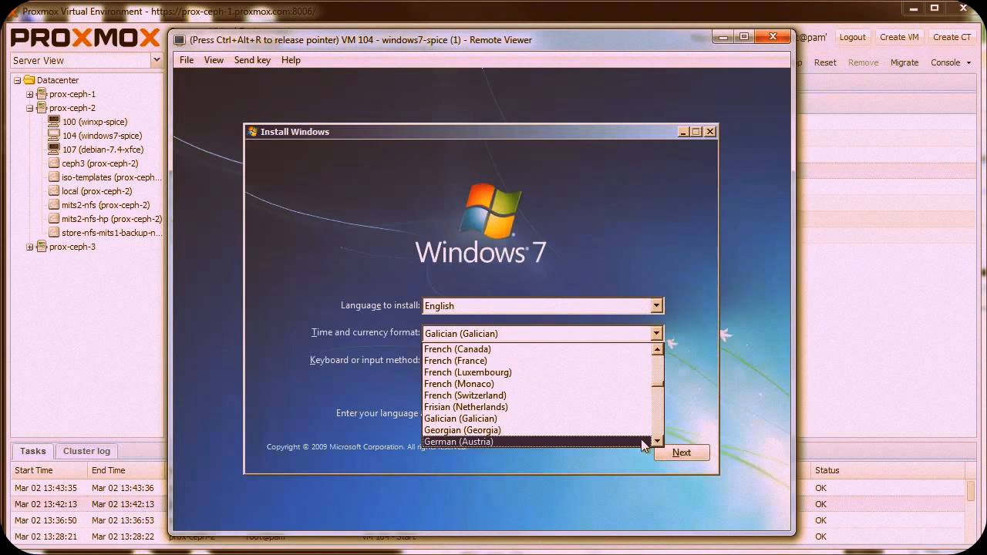
# Step: Set the Windows setup time and currency format to German (Austria) and start the installation
pyautogui.click(641, 441)
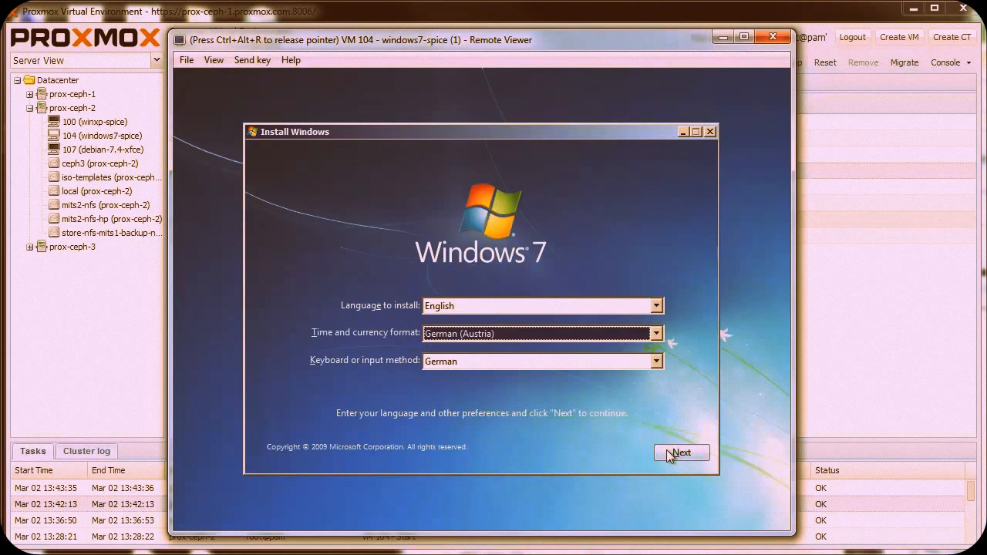
pyautogui.click(670, 455)
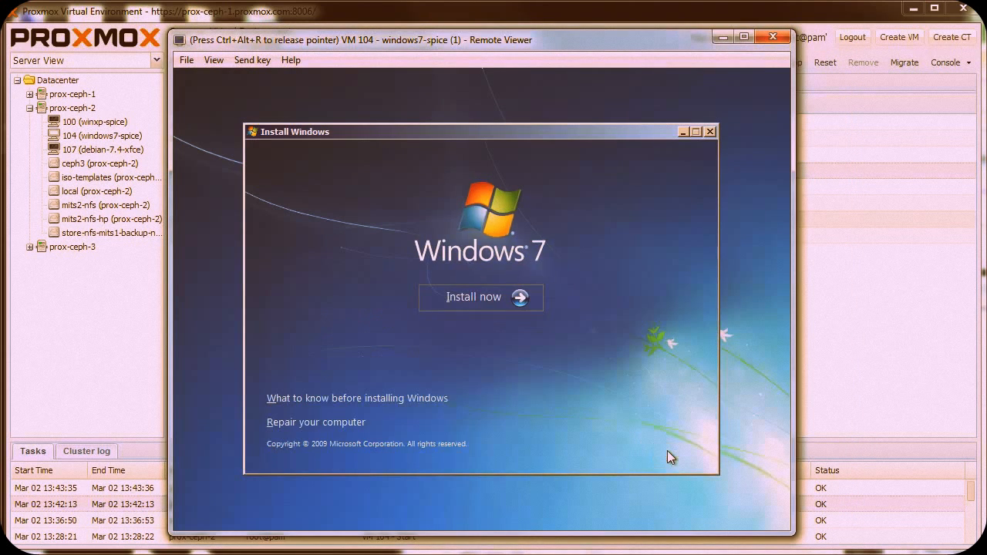
pyautogui.click(530, 306)
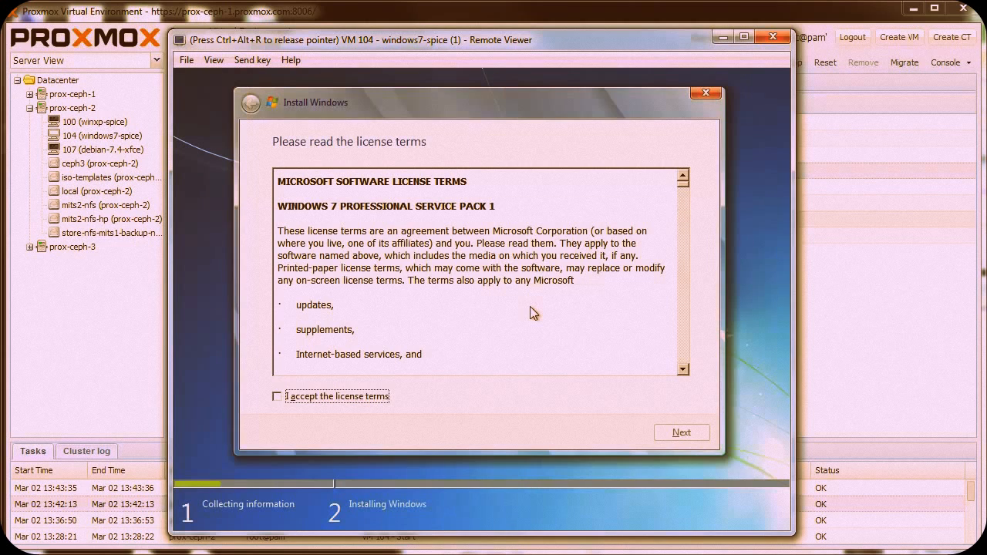
# Step: Accept the Windows 7 license terms and choose the custom installation type
pyautogui.click(381, 398)
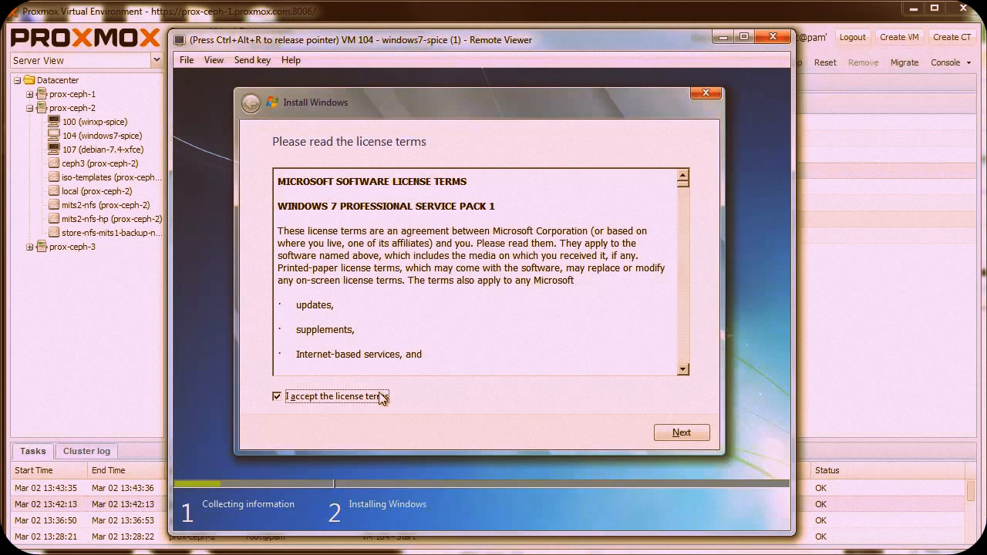
pyautogui.click(656, 433)
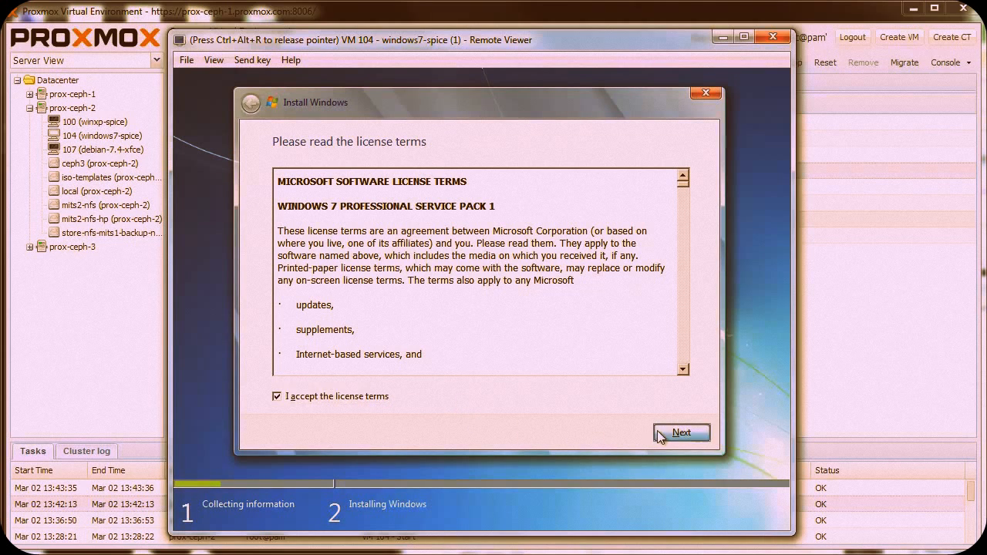
pyautogui.click(416, 298)
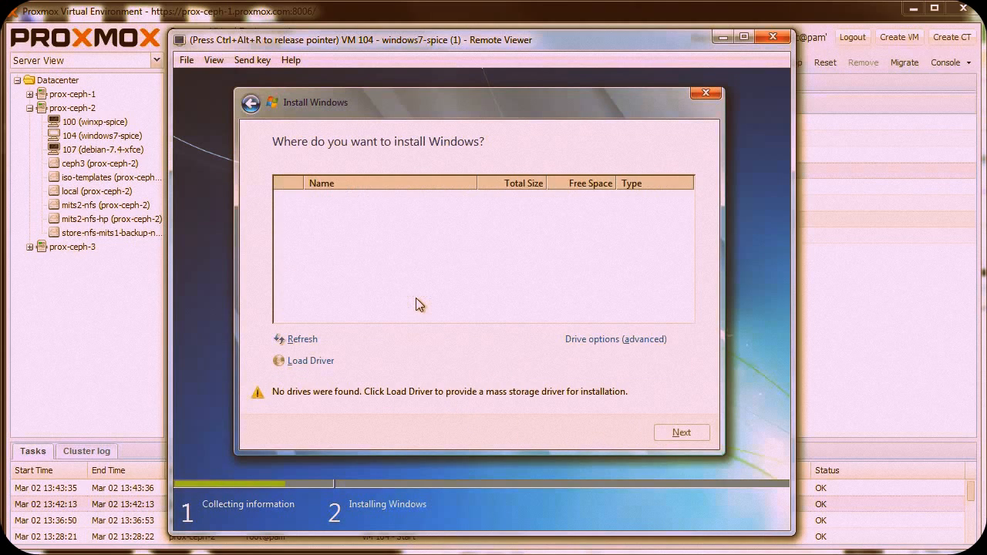
# Step: Load storage drivers for Windows setup from the WIN7\AMD64 folder on CD Drive (D:)
pyautogui.click(336, 362)
pyautogui.click(504, 364)
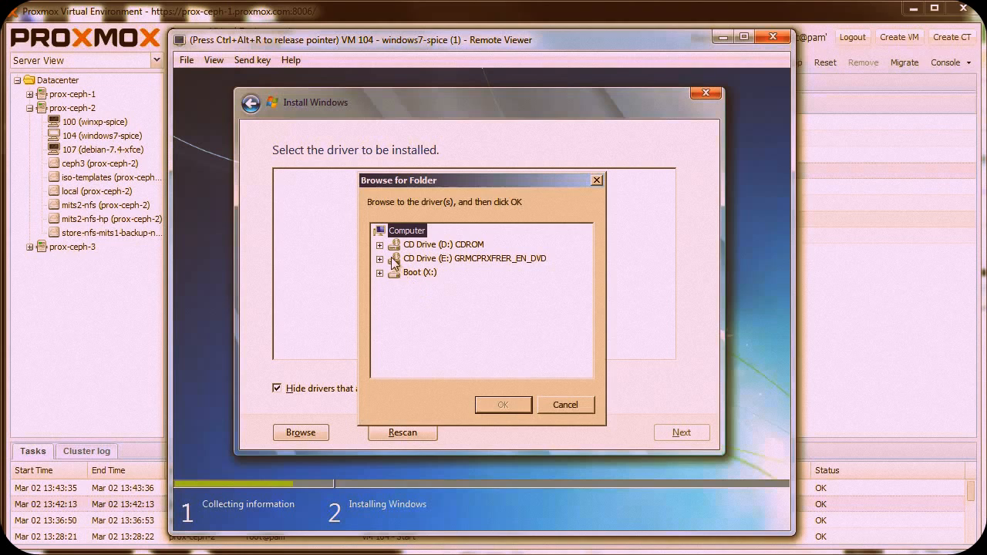
pyautogui.click(379, 245)
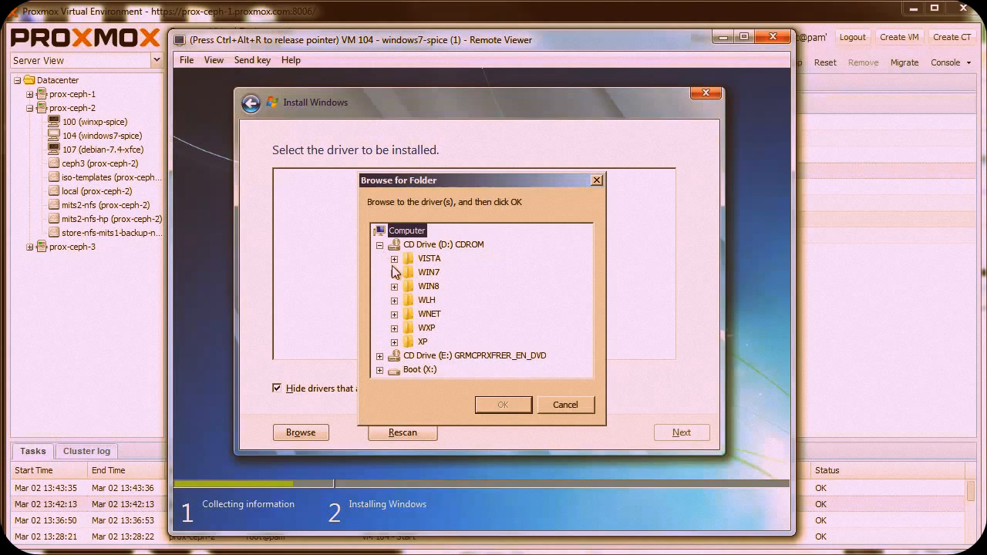
pyautogui.click(394, 273)
pyautogui.click(445, 287)
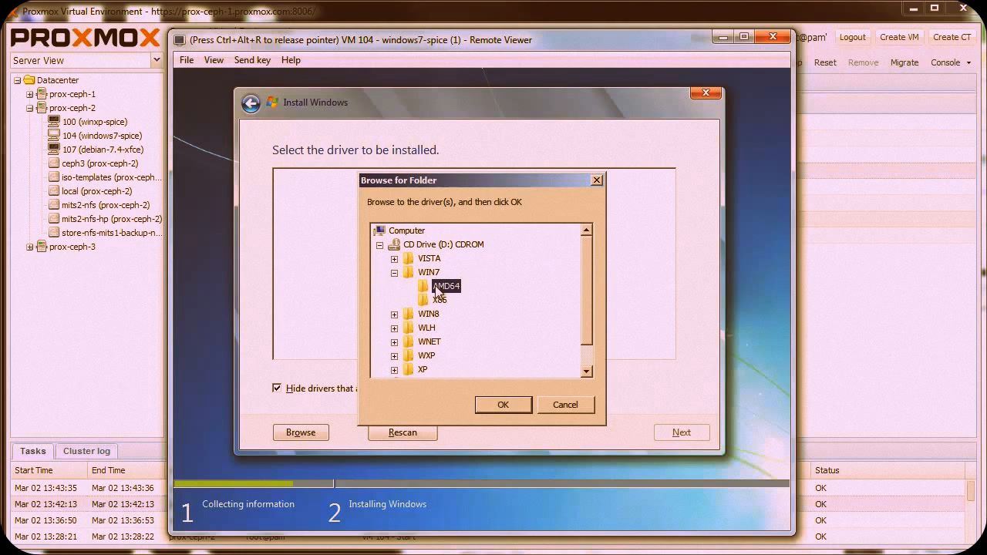
pyautogui.click(490, 405)
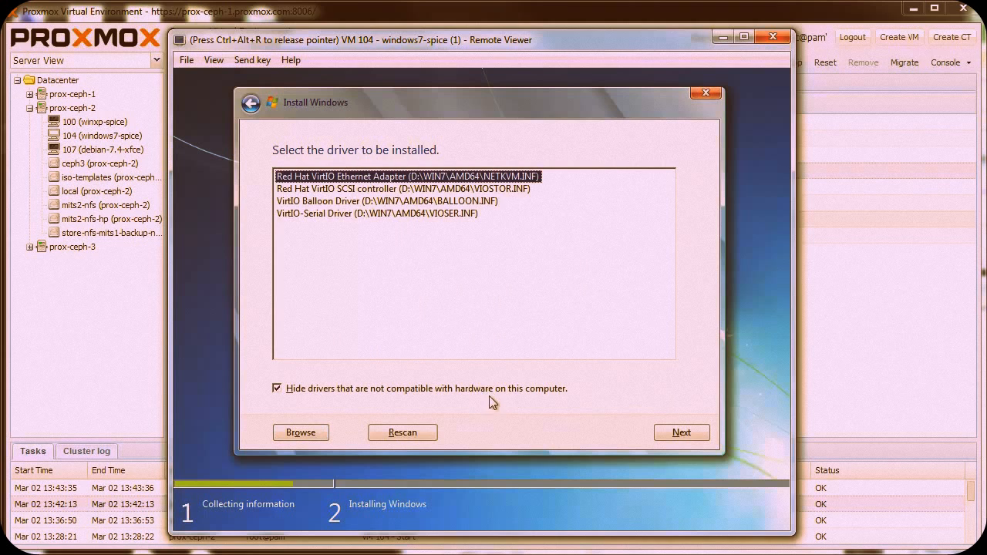
# Step: Install all four listed VirtIO drivers together and install Windows on the Disk 0 unallocated space
pyautogui.moveTo(502, 267); pyautogui.dragTo(418, 161)
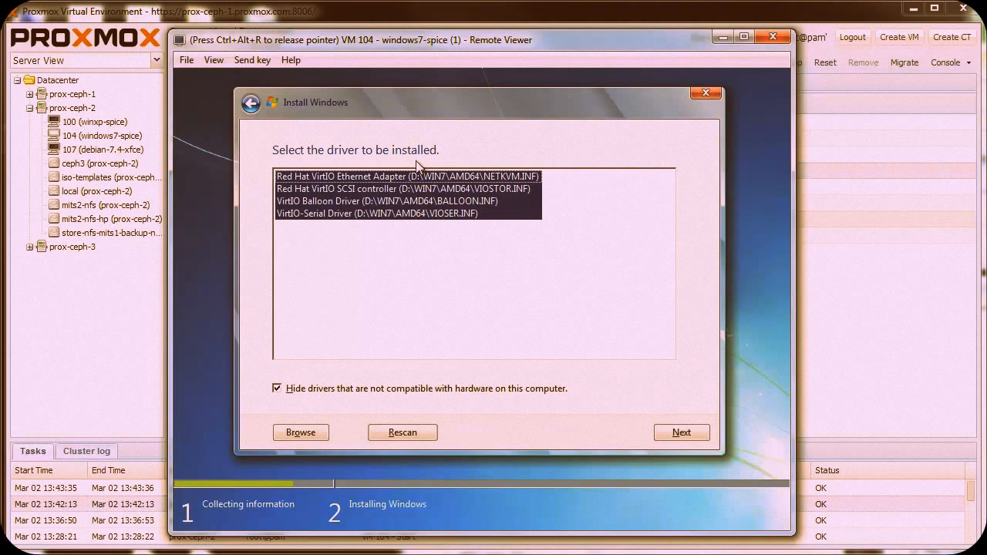
pyautogui.click(691, 431)
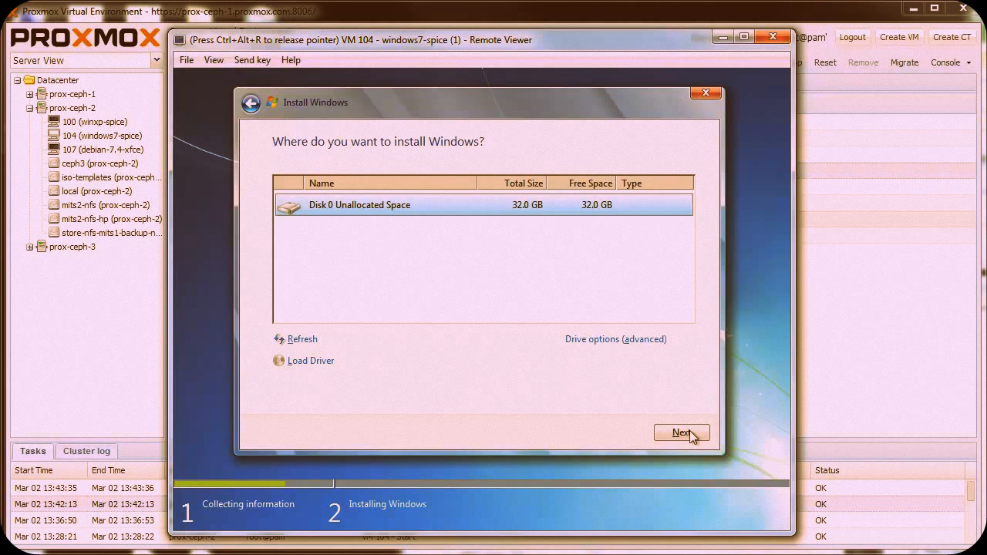
pyautogui.click(690, 430)
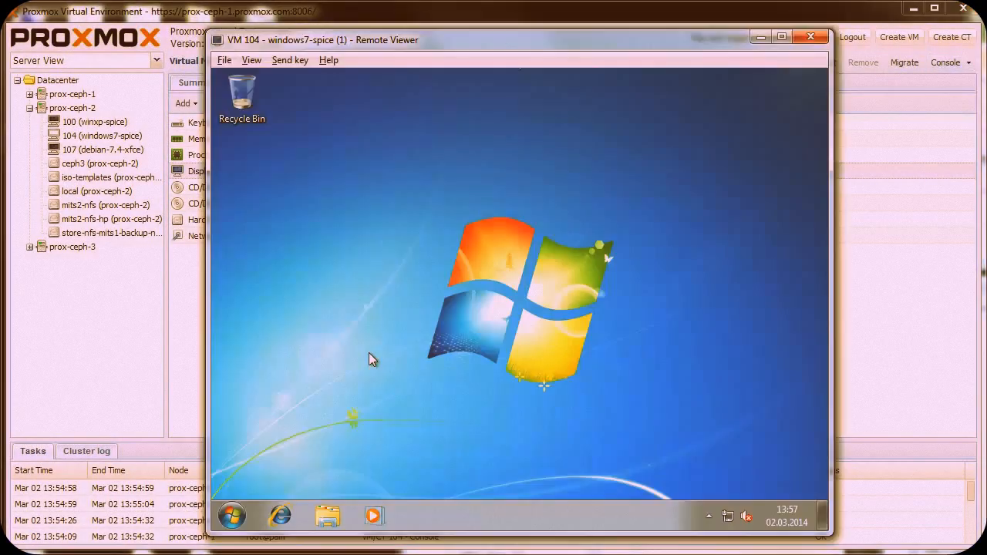
pyautogui.click(370, 353)
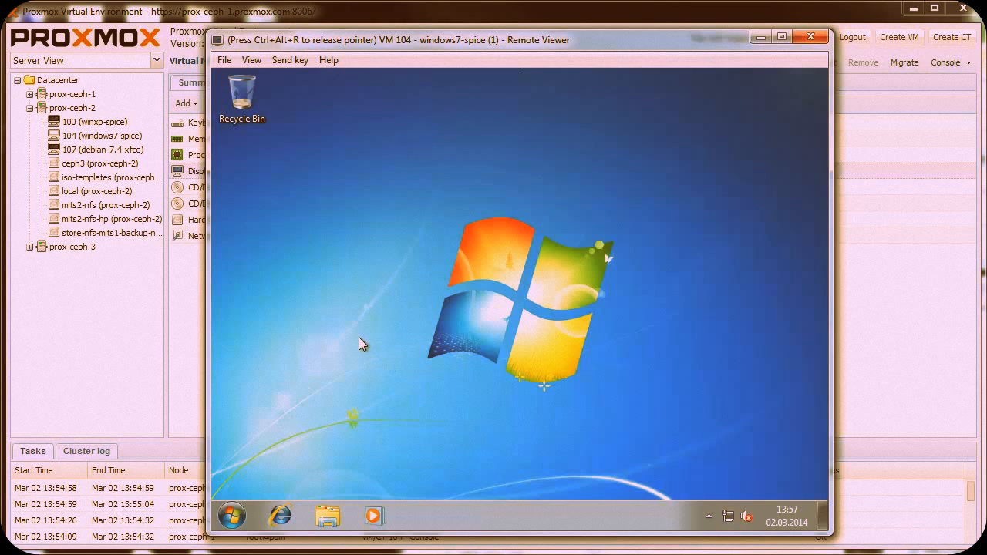
pyautogui.click(281, 514)
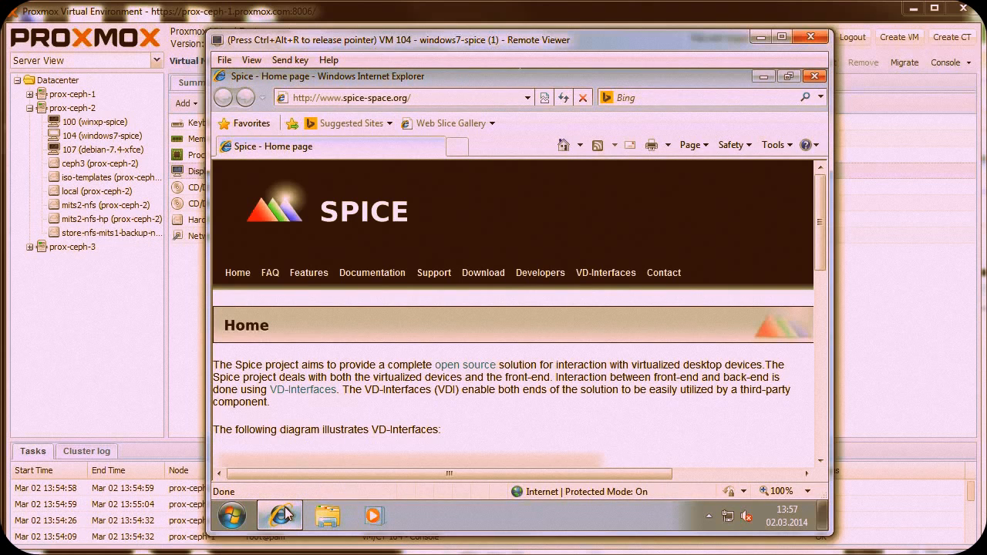
pyautogui.click(468, 279)
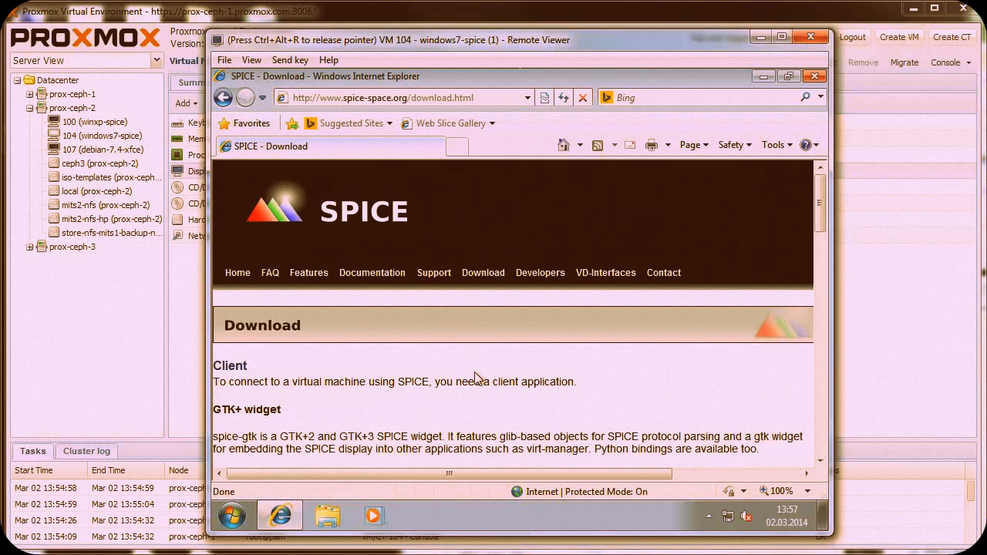
# Step: Download and run the Windows guest tools installer spice-guest-tools-0.74.exe, allowing it to make changes to the computer
pyautogui.scroll(-1, 476, 378)
pyautogui.scroll(-10, 476, 378)
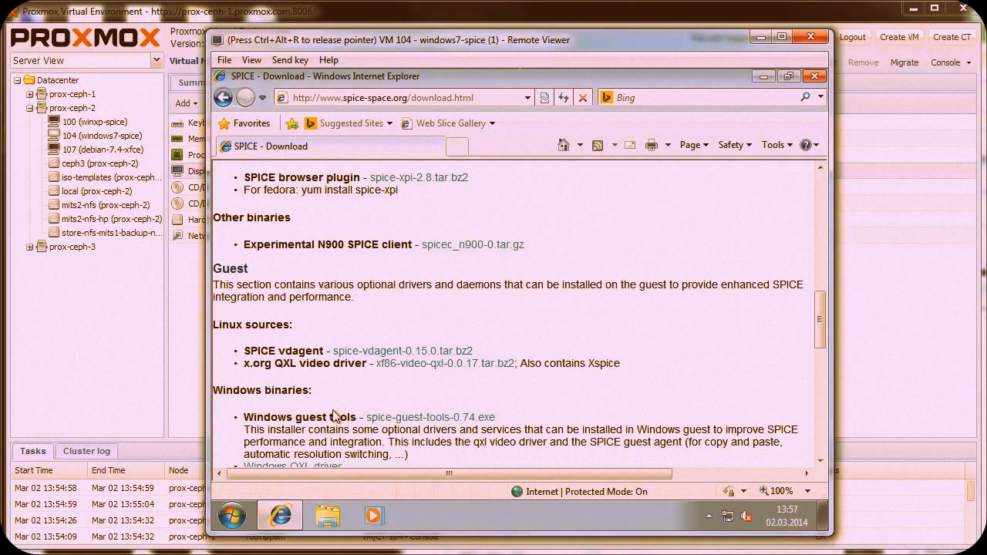
pyautogui.click(423, 419)
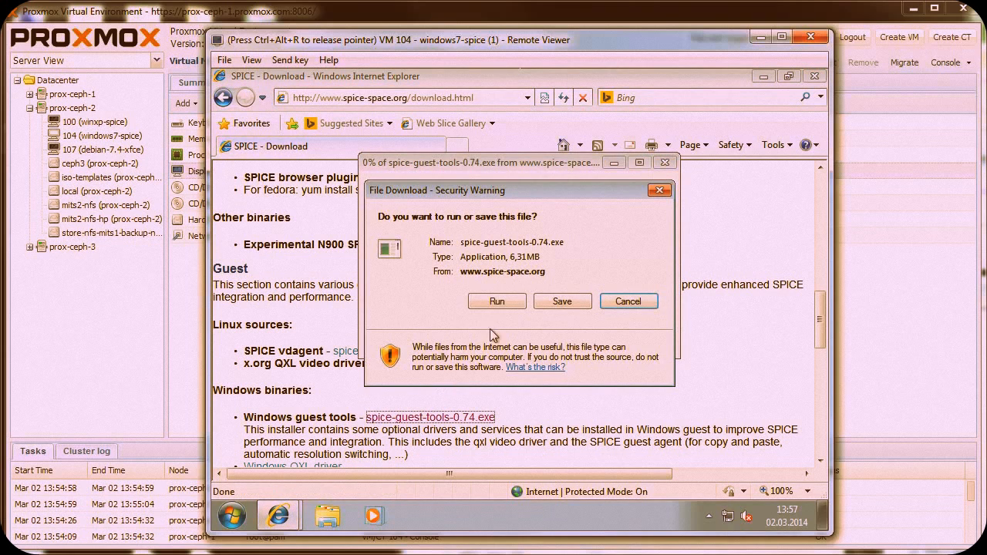
pyautogui.click(498, 303)
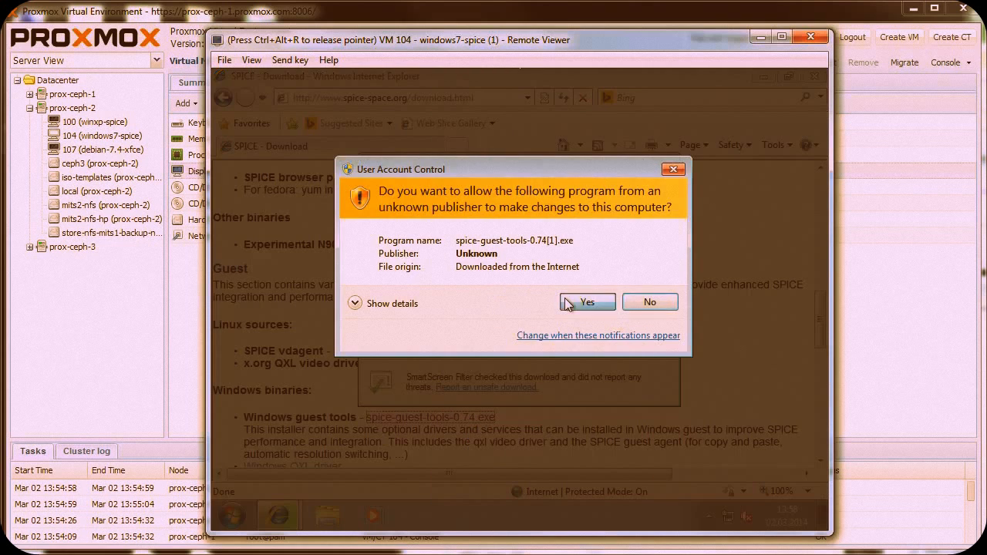
pyautogui.click(567, 300)
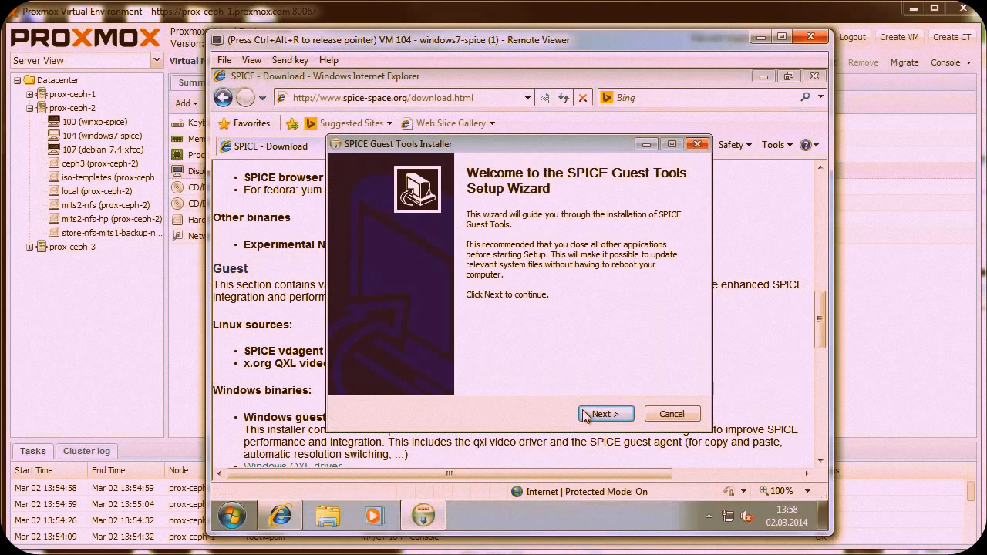
# Step: Complete the SPICE Guest Tools installation and close the setup wizard
pyautogui.click(586, 414)
pyautogui.click(588, 414)
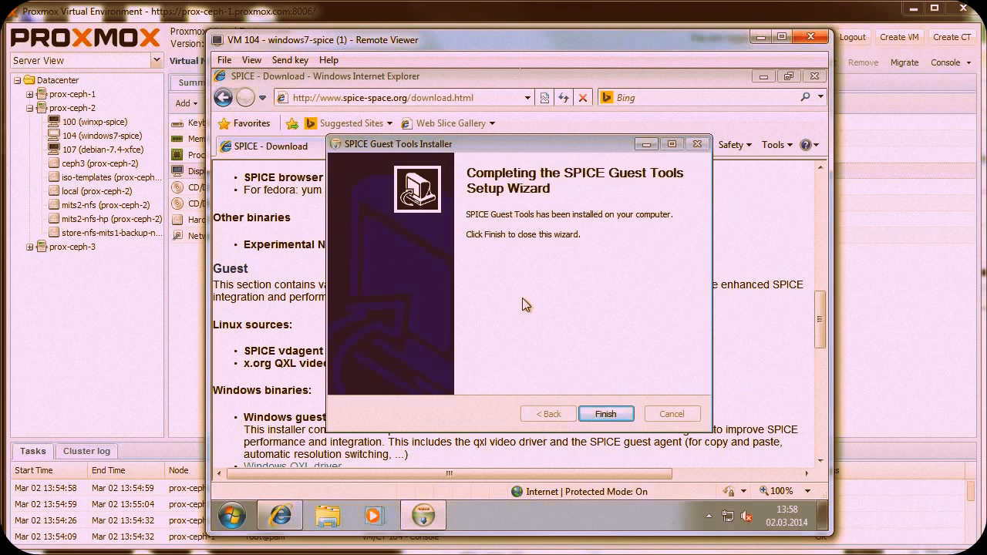
pyautogui.click(614, 414)
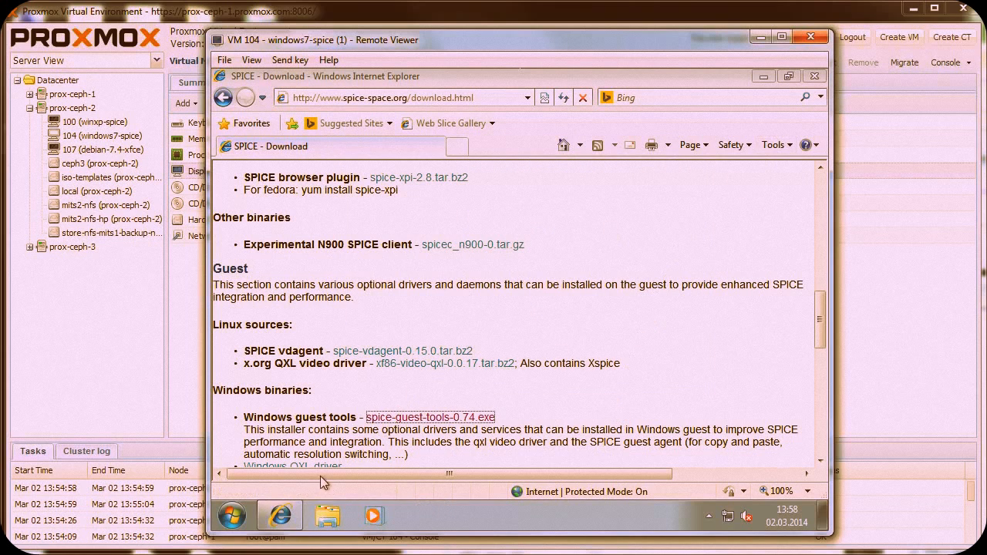
# Step: Restart the Windows 7 guest after the SPICE guest tools installation
pyautogui.click(247, 510)
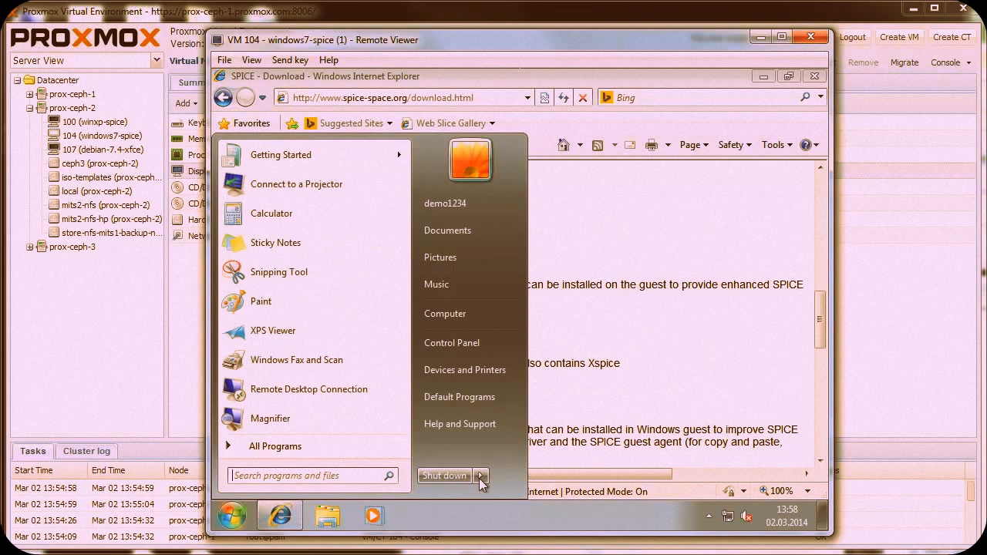
pyautogui.click(480, 475)
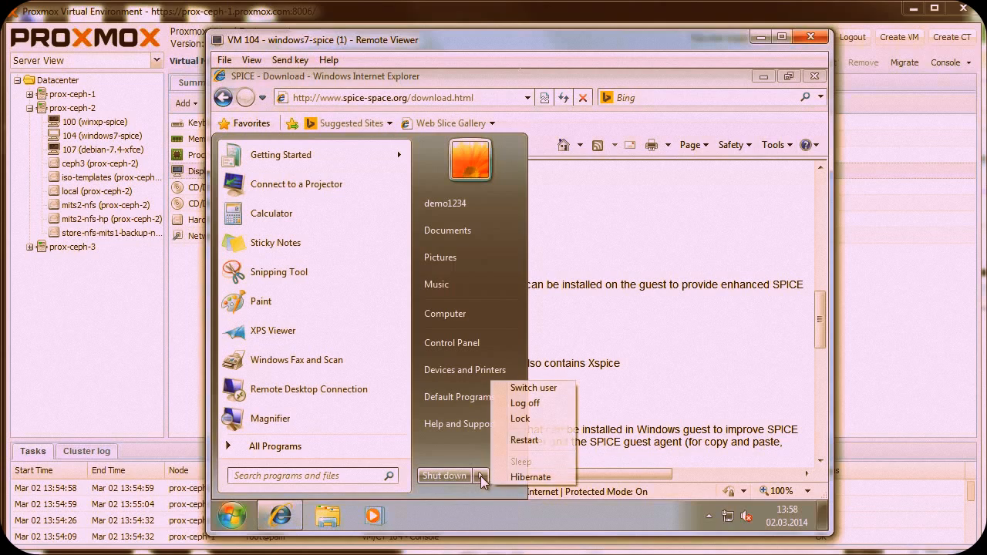
pyautogui.click(532, 443)
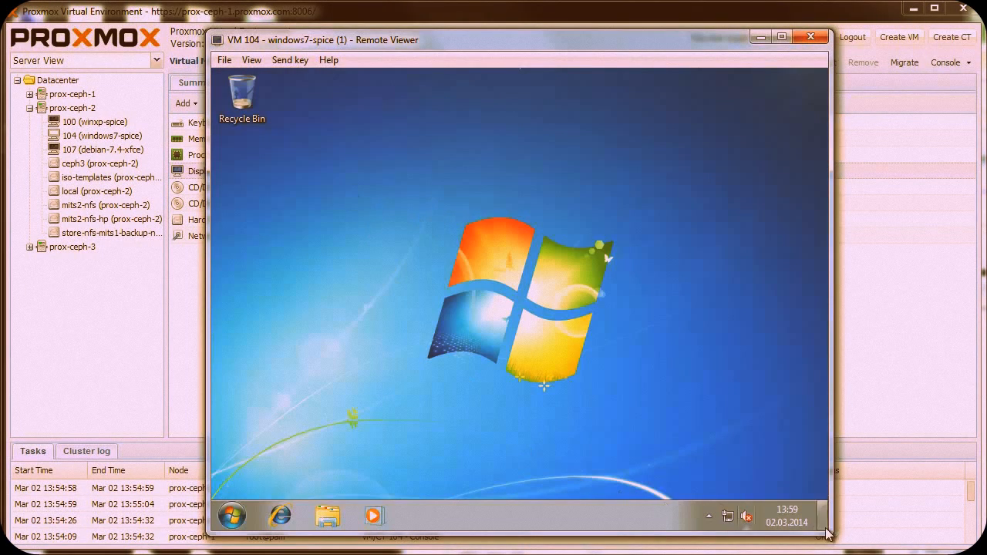
# Step: Test automatic resolution switching by making the Remote Viewer window wider and shorter, moving it, and extending its height again
pyautogui.moveTo(831, 533); pyautogui.dragTo(937, 333)
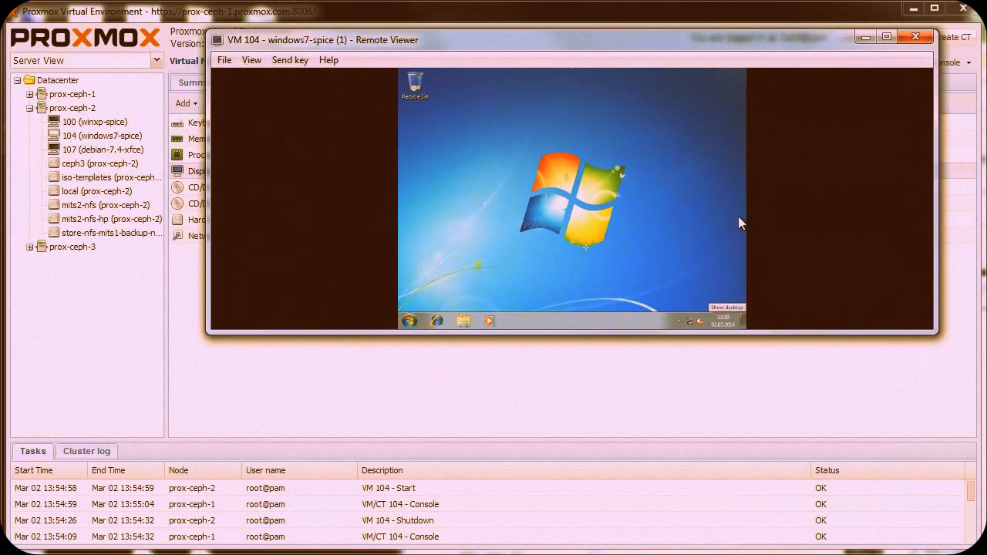
pyautogui.moveTo(502, 43); pyautogui.dragTo(400, 48)
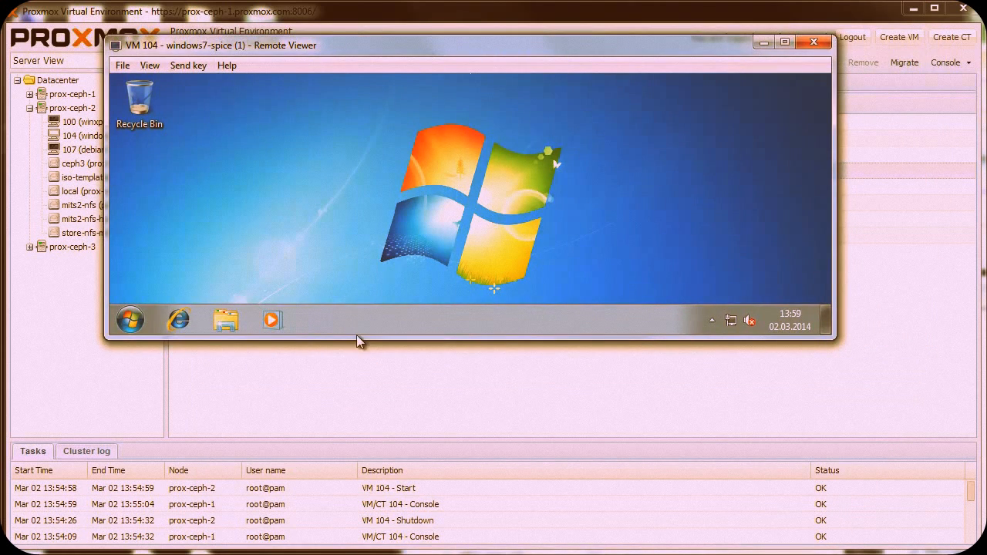
pyautogui.moveTo(357, 334); pyautogui.dragTo(399, 520)
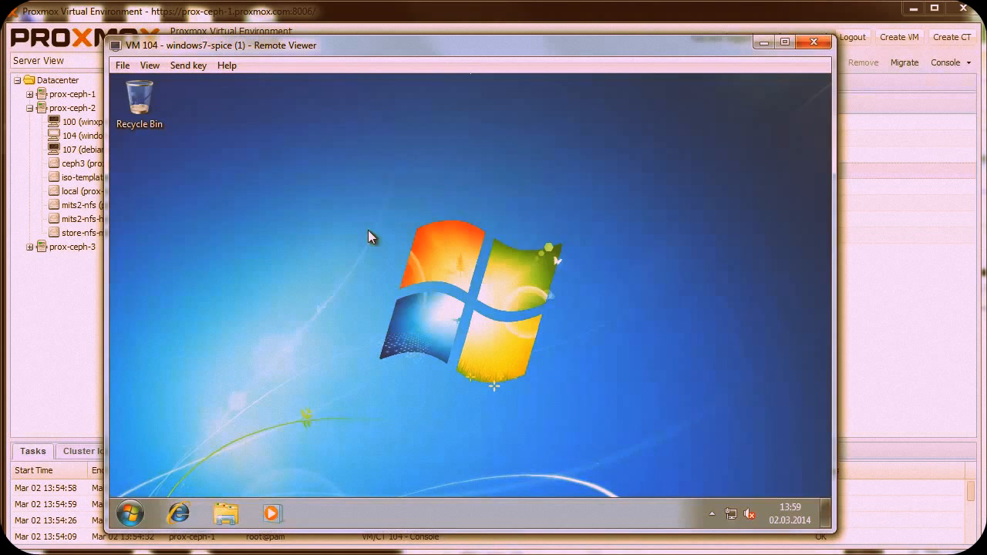
# Step: Check the guest's current display resolution in the Windows Screen Resolution settings and close them without changes
pyautogui.rightClick(370, 235)
pyautogui.click(421, 360)
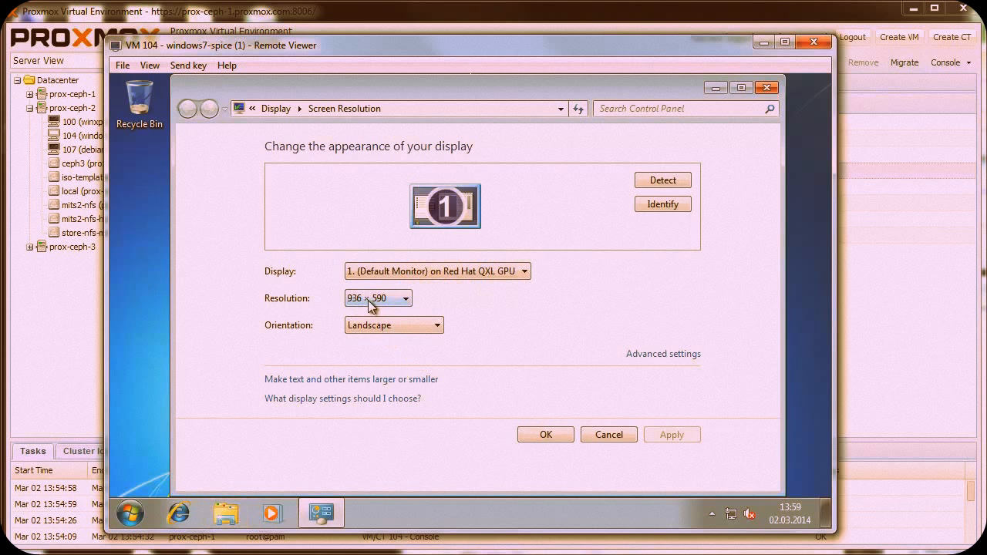
pyautogui.click(599, 434)
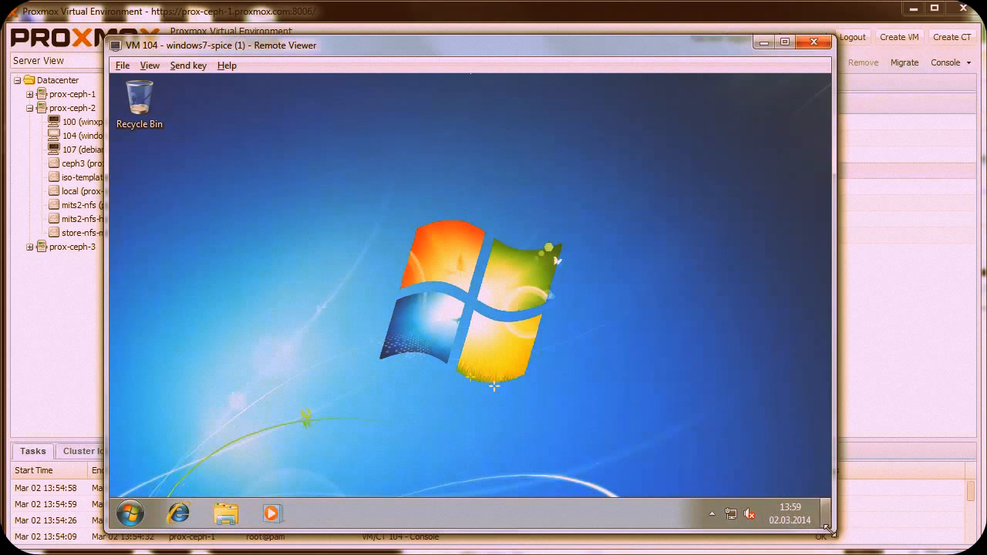
# Step: Resize the Remote Viewer window once more, making it wider and shorter
pyautogui.moveTo(843, 521); pyautogui.dragTo(954, 400)
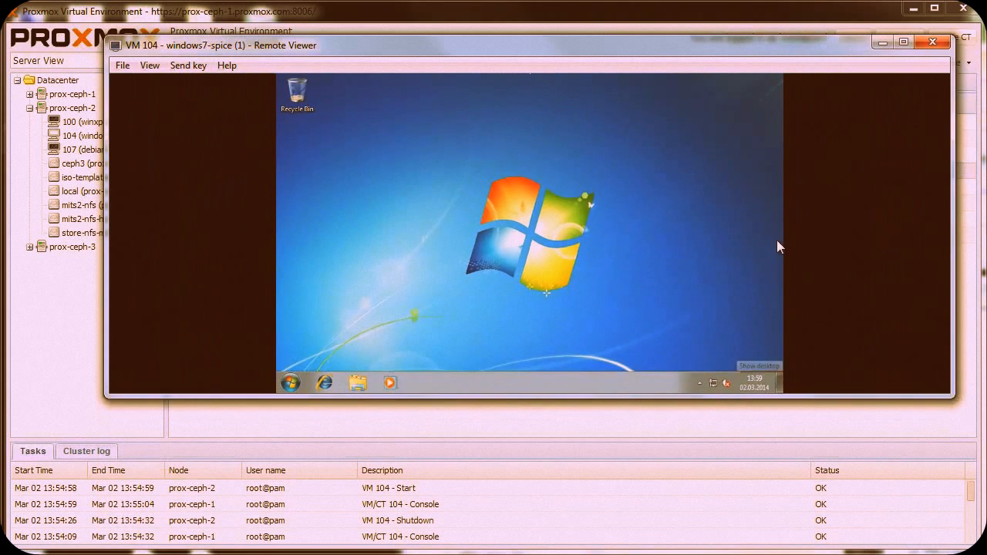